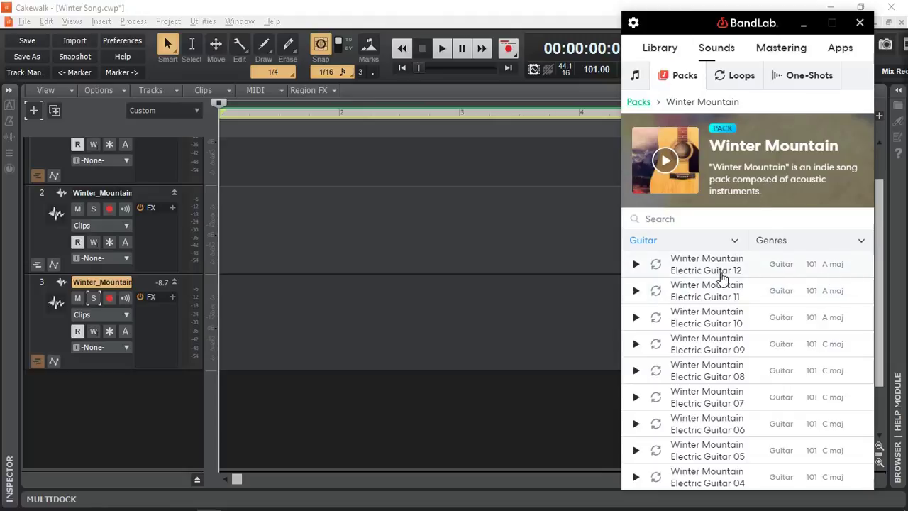
# Audition the Electric Guitar 01 through 08 loops of the Winter Mountain pack one after another
pyautogui.scroll(-3, 720, 408)
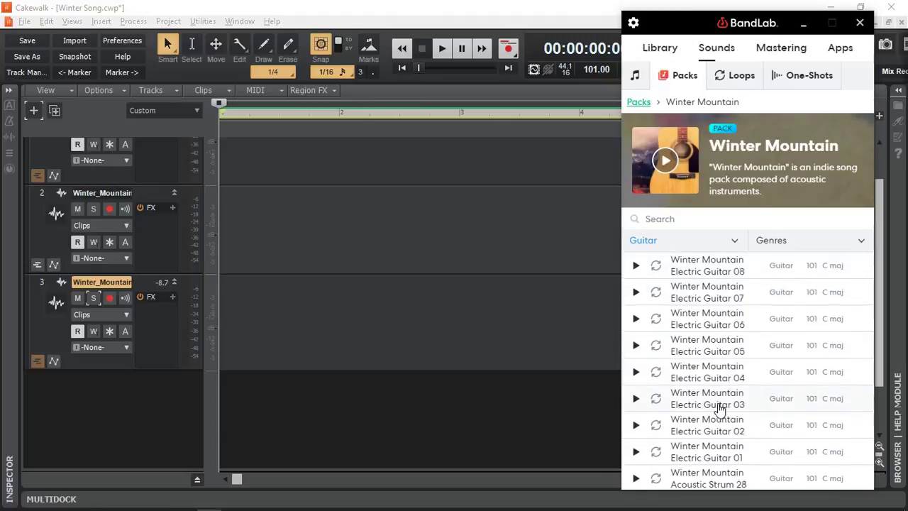
pyautogui.scroll(-1, 720, 408)
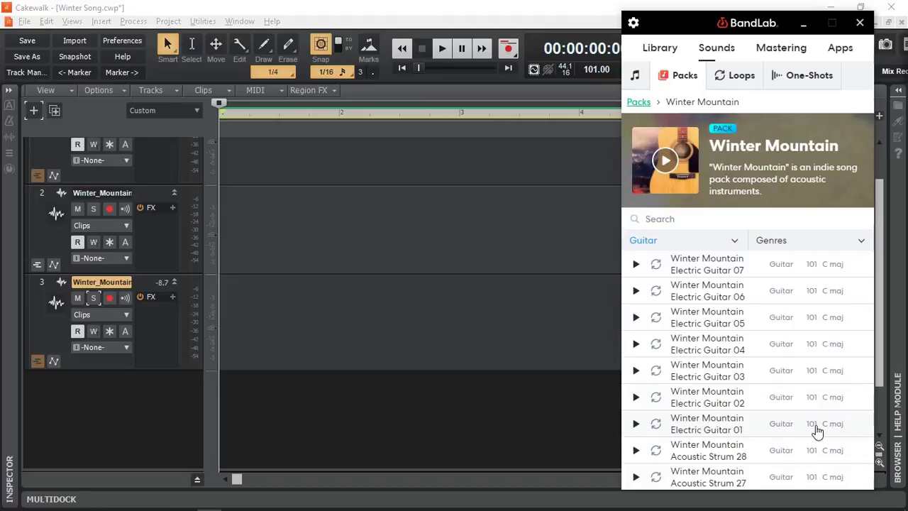
pyautogui.click(635, 426)
pyautogui.click(636, 426)
pyautogui.click(635, 398)
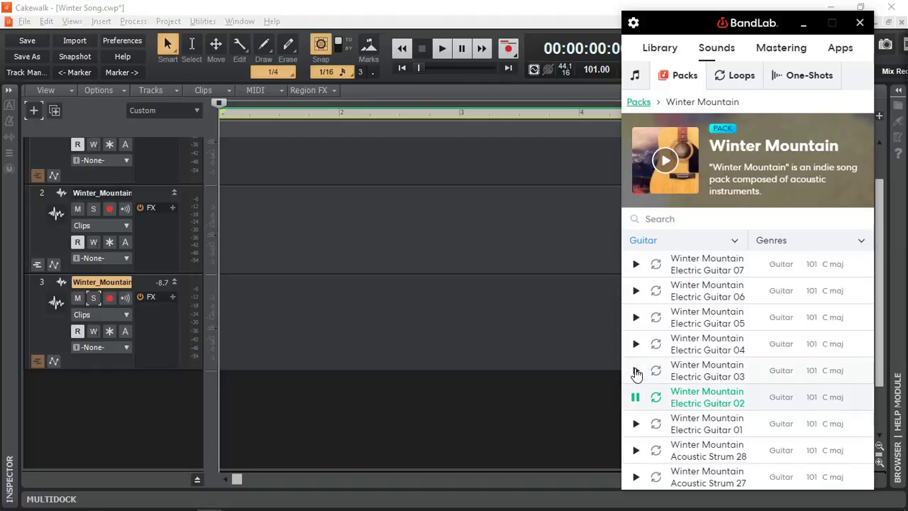
pyautogui.click(635, 372)
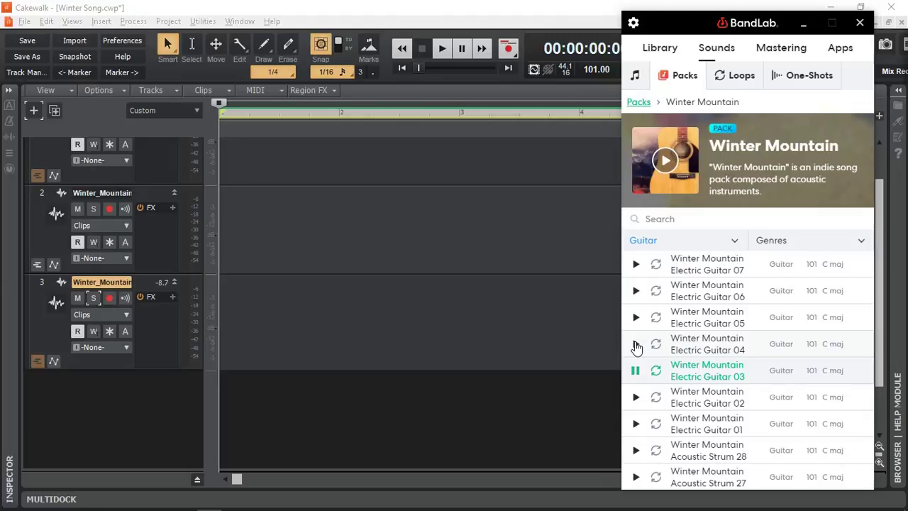
pyautogui.click(636, 344)
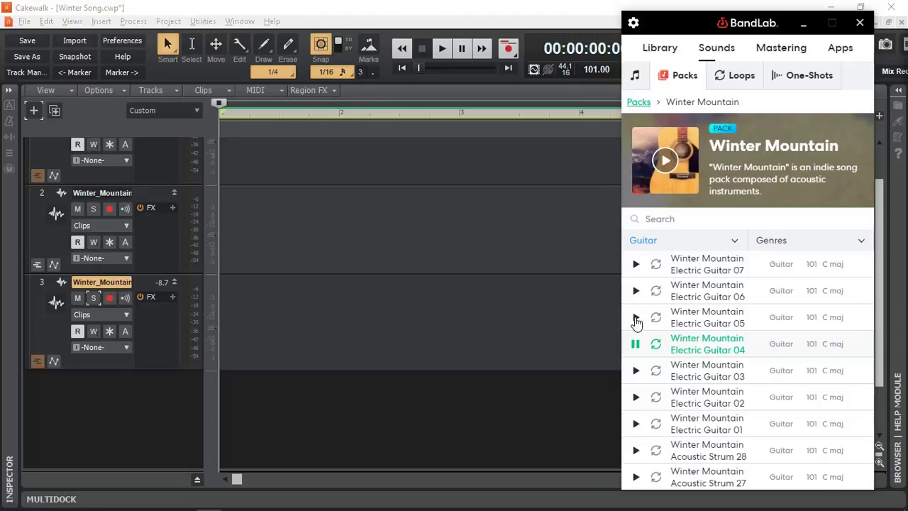
pyautogui.click(636, 318)
pyautogui.click(636, 292)
pyautogui.scroll(2, 636, 293)
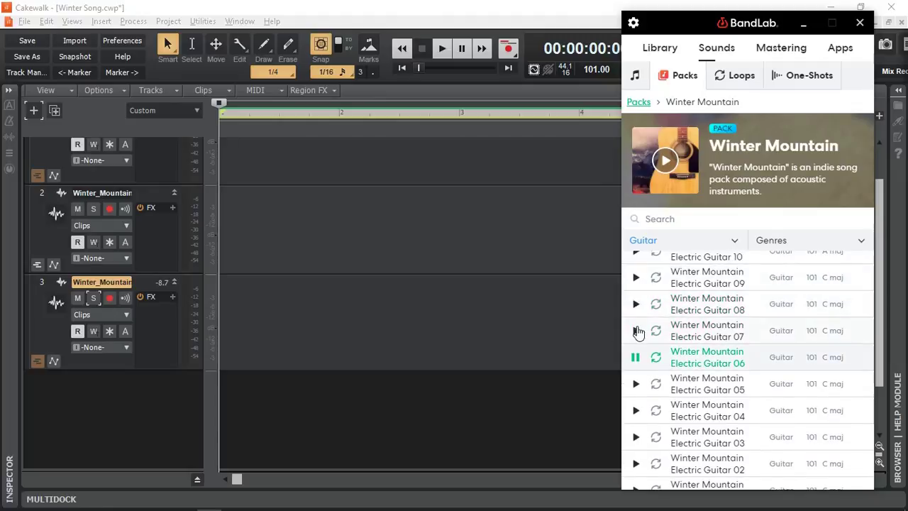
pyautogui.click(636, 331)
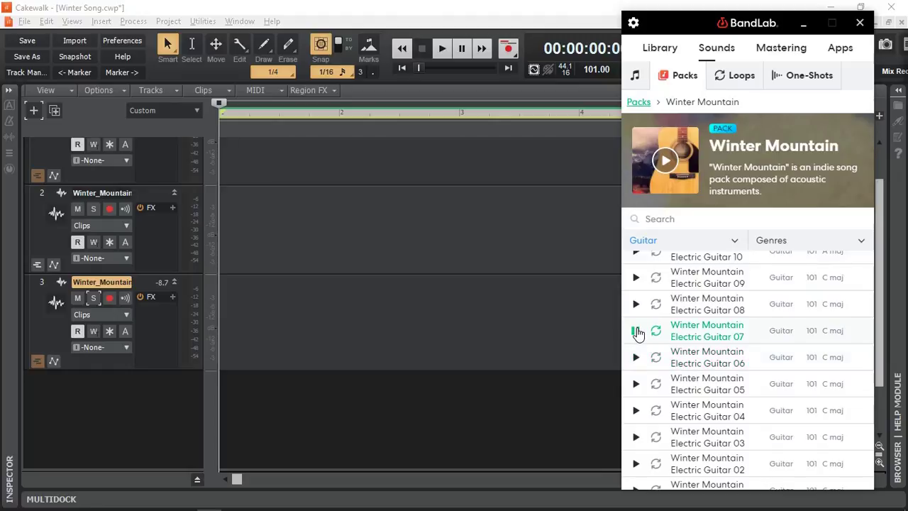
pyautogui.click(635, 305)
pyautogui.click(635, 307)
pyautogui.scroll(2, 737, 339)
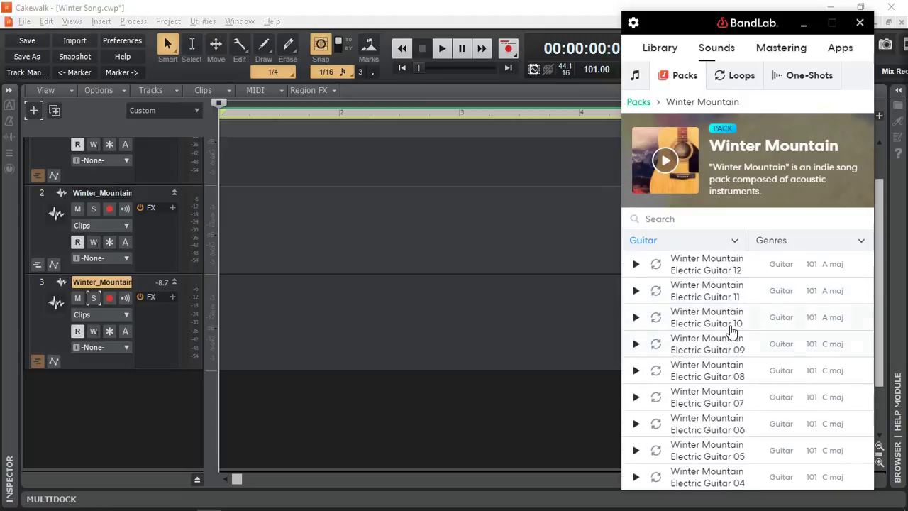
# Place the Winter Mountain Electric Guitar 09 loop at the start of track 2 and play it back in the project
pyautogui.click(636, 345)
pyautogui.click(636, 345)
pyautogui.moveTo(688, 346); pyautogui.dragTo(217, 225)
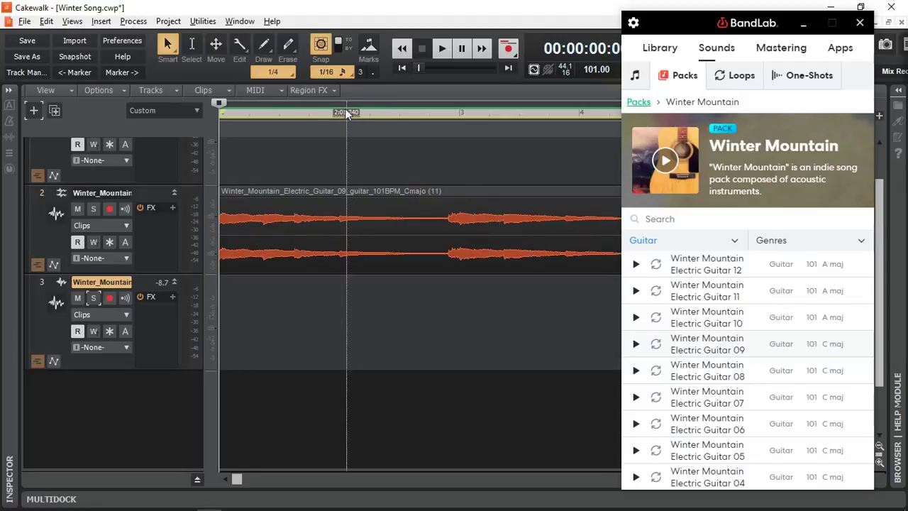
pyautogui.moveTo(341, 110); pyautogui.dragTo(343, 96)
pyautogui.press('space')
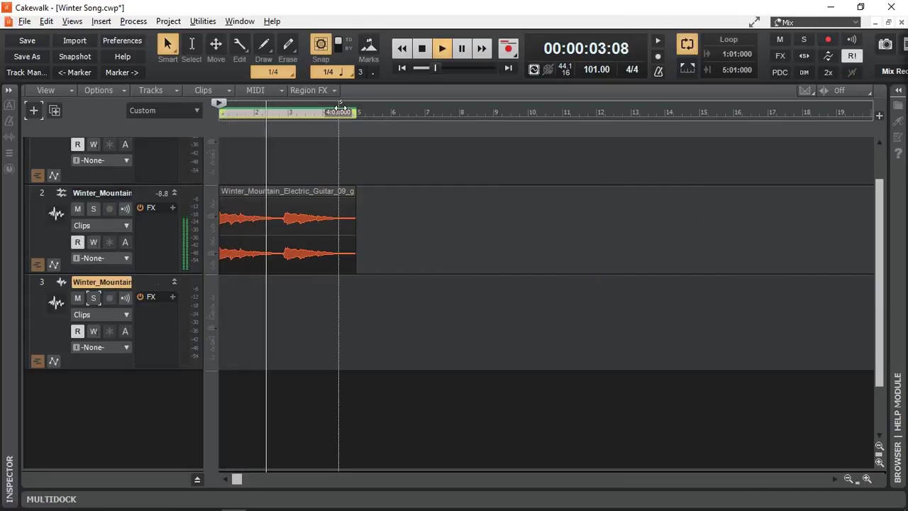
pyautogui.press('space')
# Copy the guitar clip on track 2 so the duplicate starts directly after it at measure 5
pyautogui.click(276, 192)
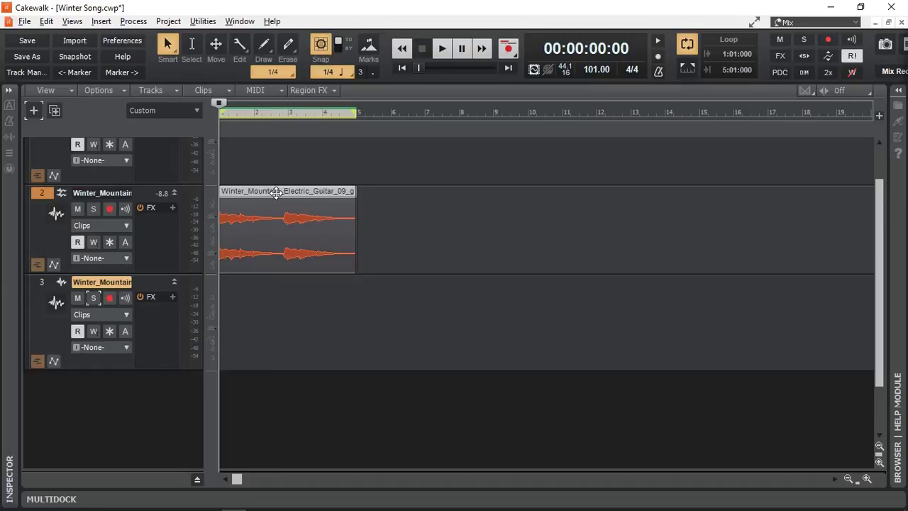
pyautogui.moveTo(276, 193); pyautogui.dragTo(416, 205)
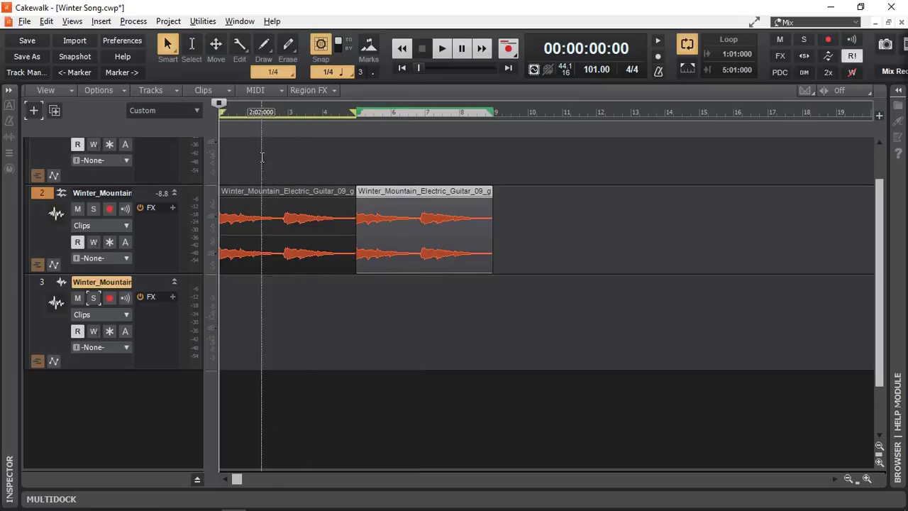
pyautogui.click(322, 190)
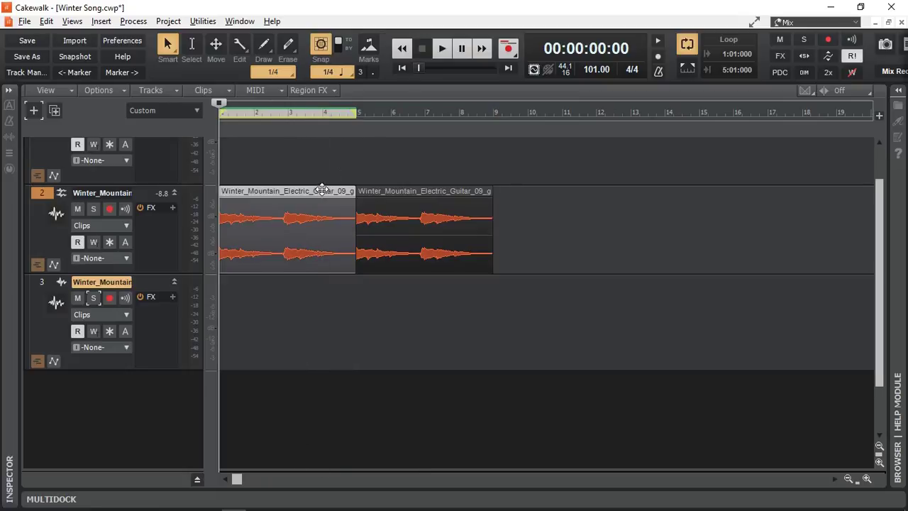
# Extend the loop region's end to measure 9 and play back the two guitar clips
pyautogui.moveTo(416, 120); pyautogui.dragTo(492, 128)
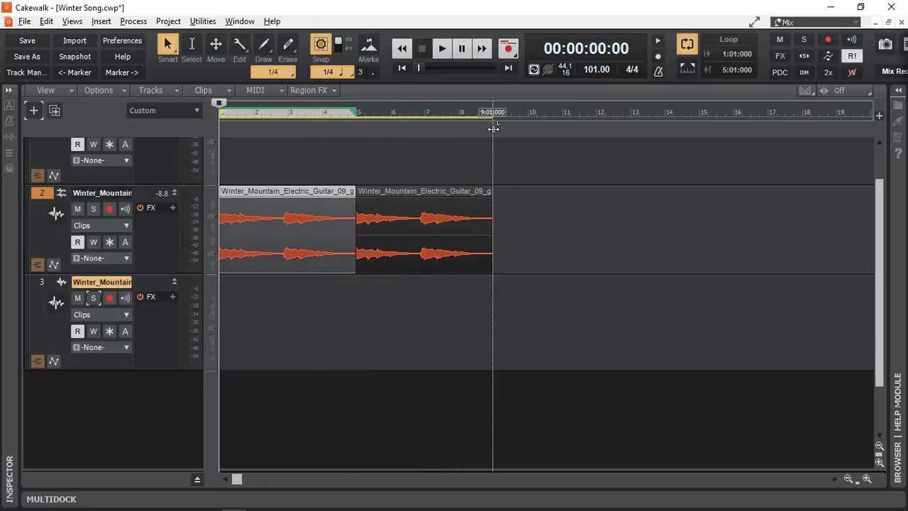
pyautogui.press('space')
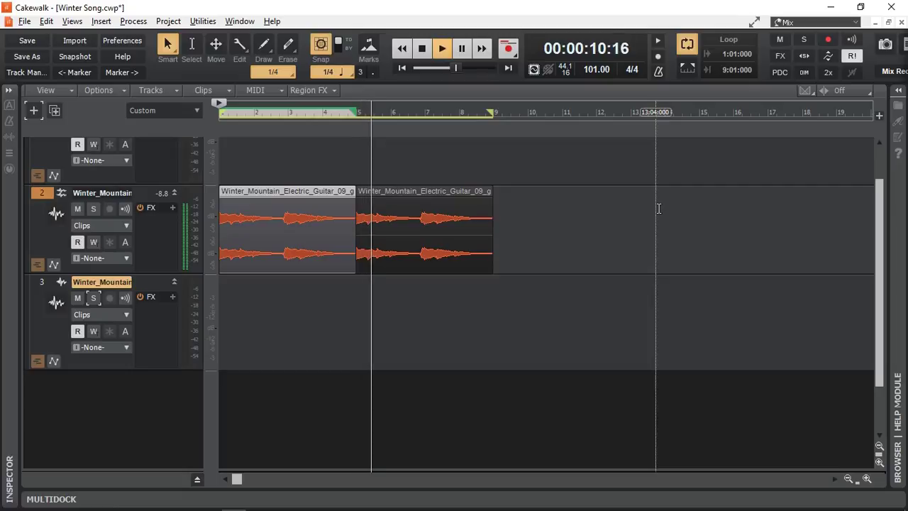
pyautogui.press('space')
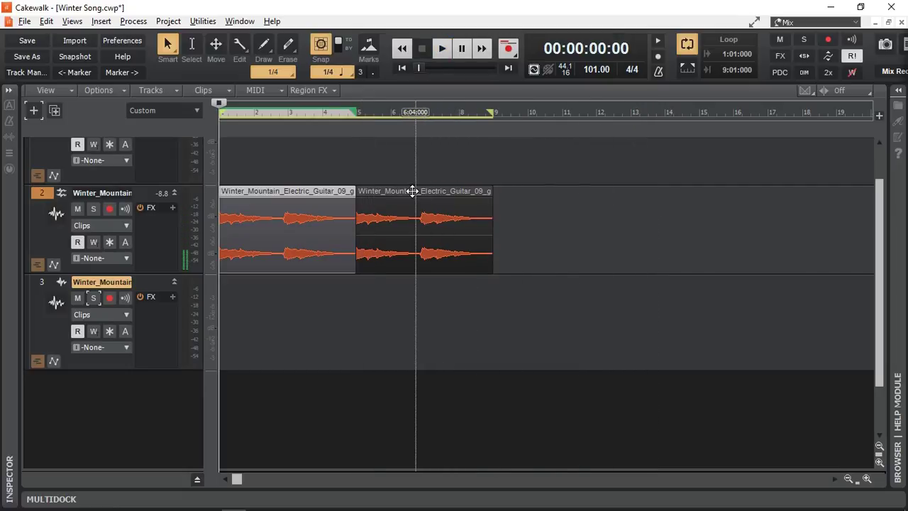
# Transpose the audio of the second guitar clip by 3 using the Elastique Pro type
pyautogui.click(413, 190)
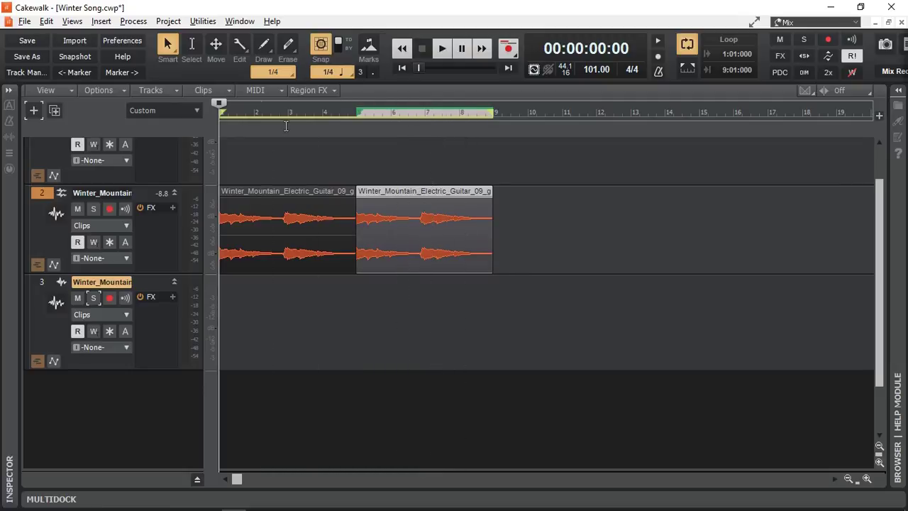
pyautogui.click(129, 24)
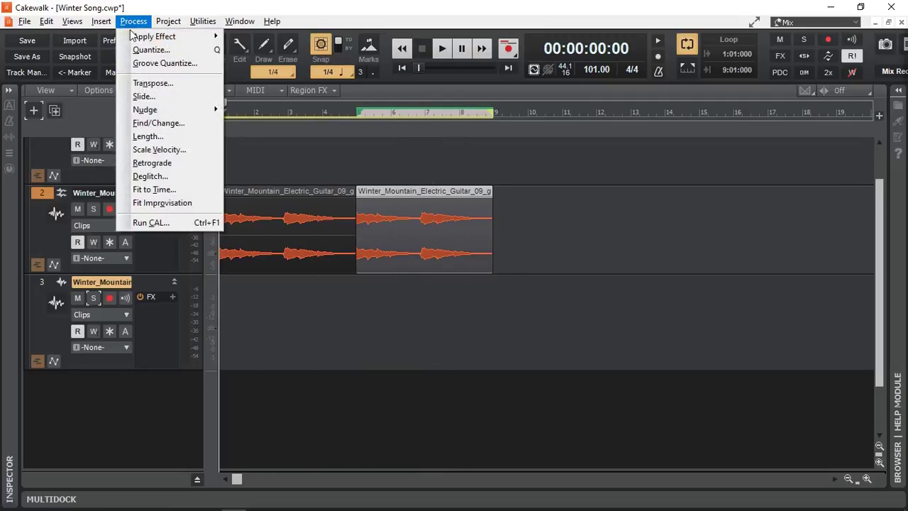
pyautogui.click(150, 85)
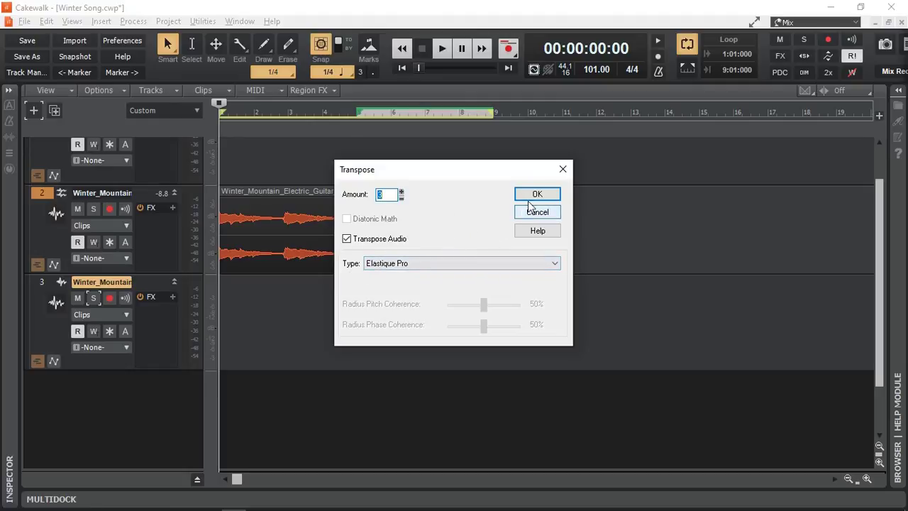
pyautogui.click(482, 263)
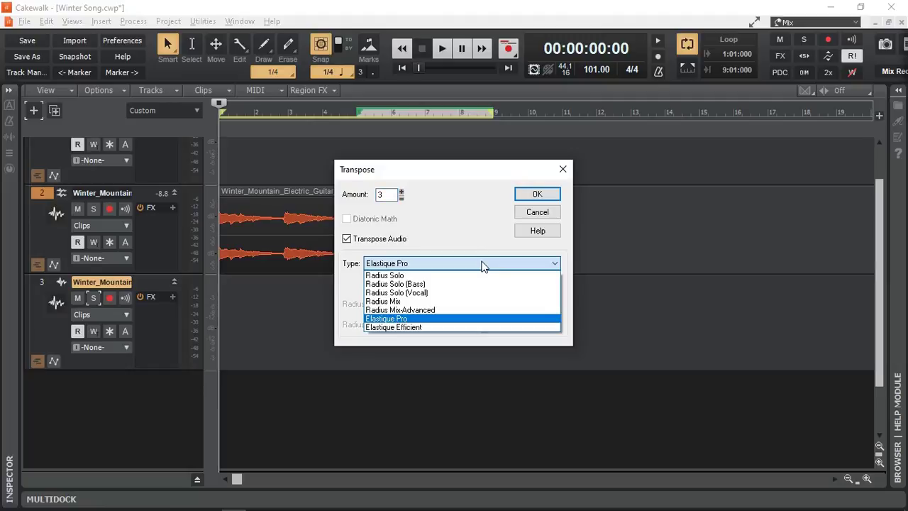
pyautogui.click(465, 225)
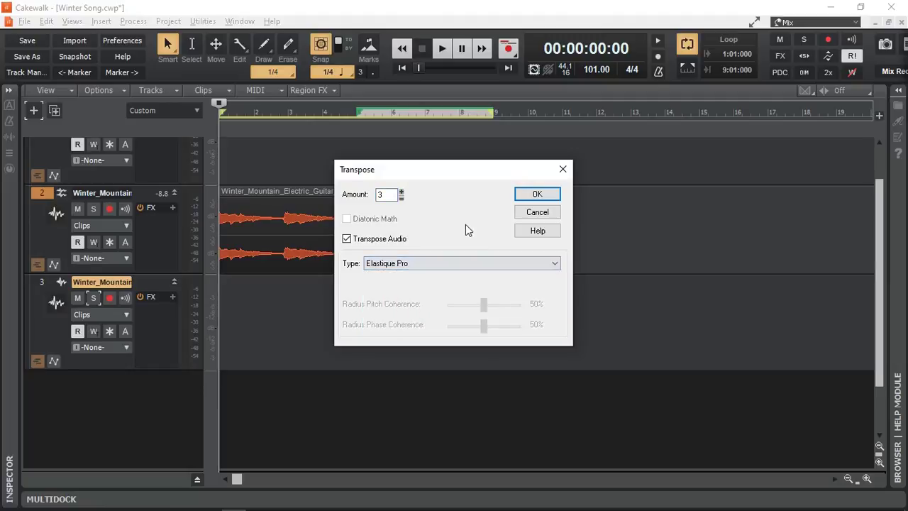
pyautogui.click(536, 194)
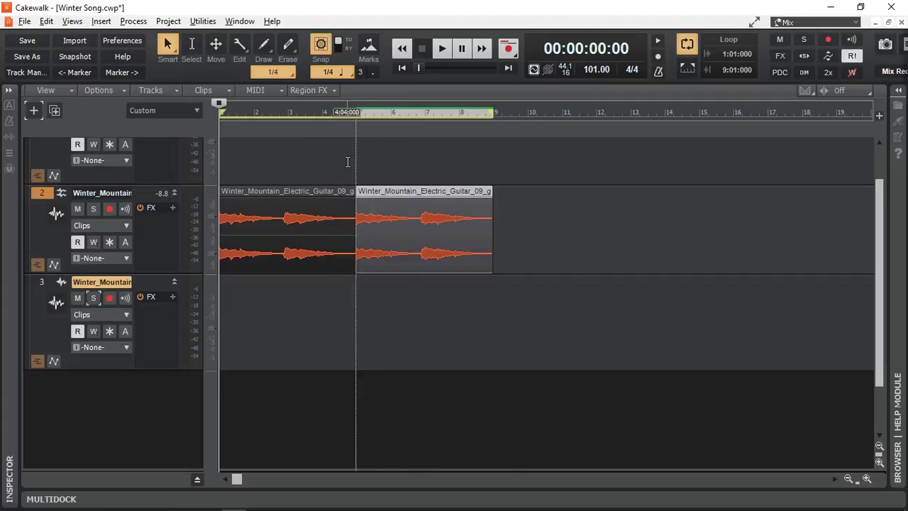
# Play back track 2 from just before measure 3 to hear the transposed second clip
pyautogui.click(275, 111)
pyautogui.press('space')
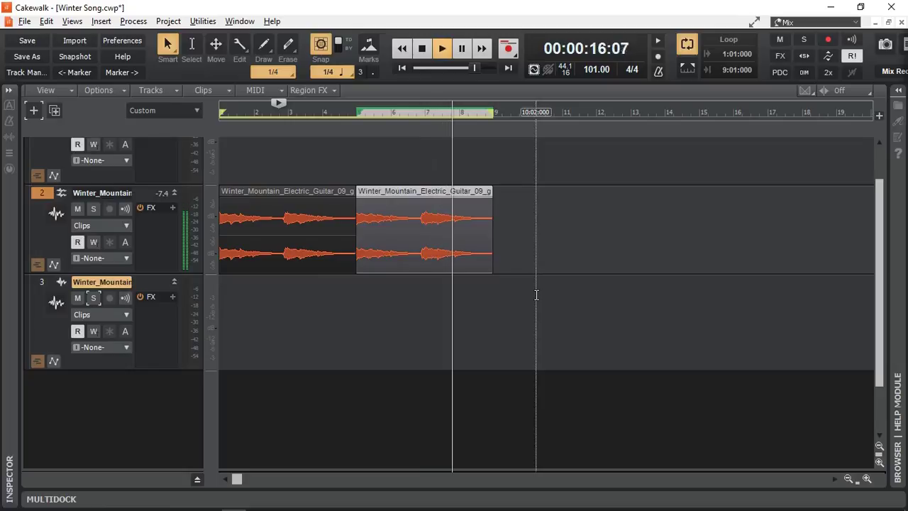
pyautogui.press('space')
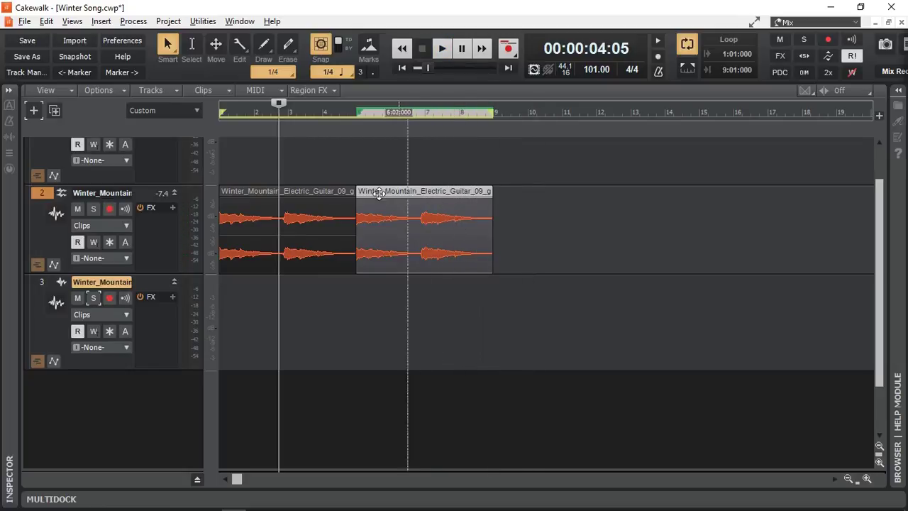
# Copy the first guitar clip to measure 9 on track 2 and extend the loop region to measure 13
pyautogui.click(315, 191)
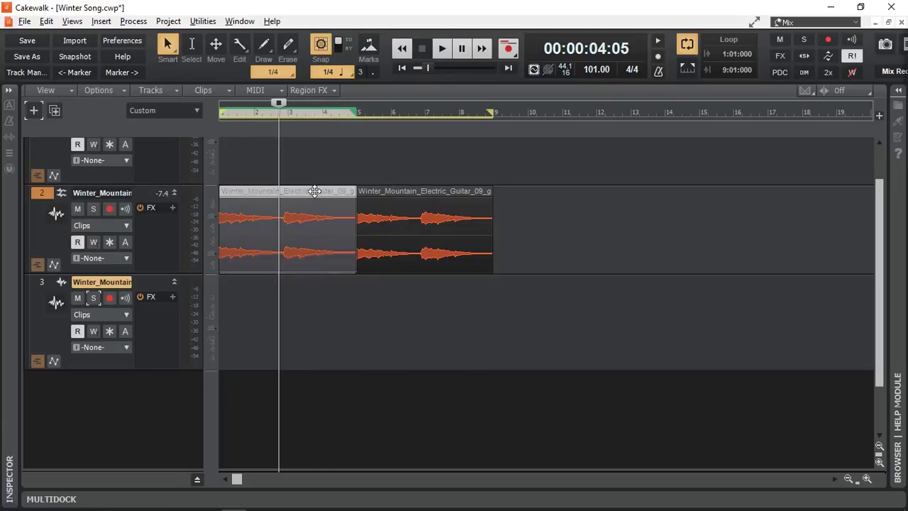
pyautogui.moveTo(315, 191); pyautogui.dragTo(588, 199)
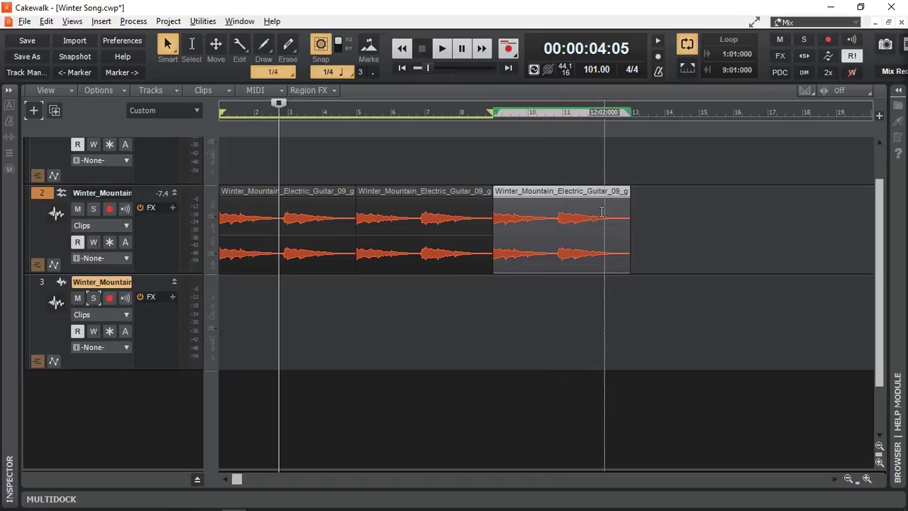
pyautogui.moveTo(494, 113); pyautogui.dragTo(630, 113)
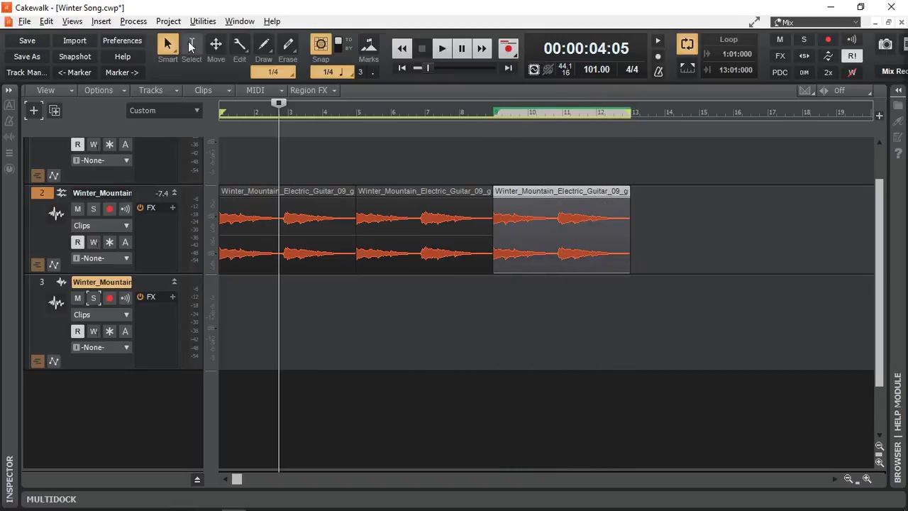
# Transpose the audio of the third guitar clip by -4 using the Elastique Pro type
pyautogui.click(133, 21)
pyautogui.click(153, 83)
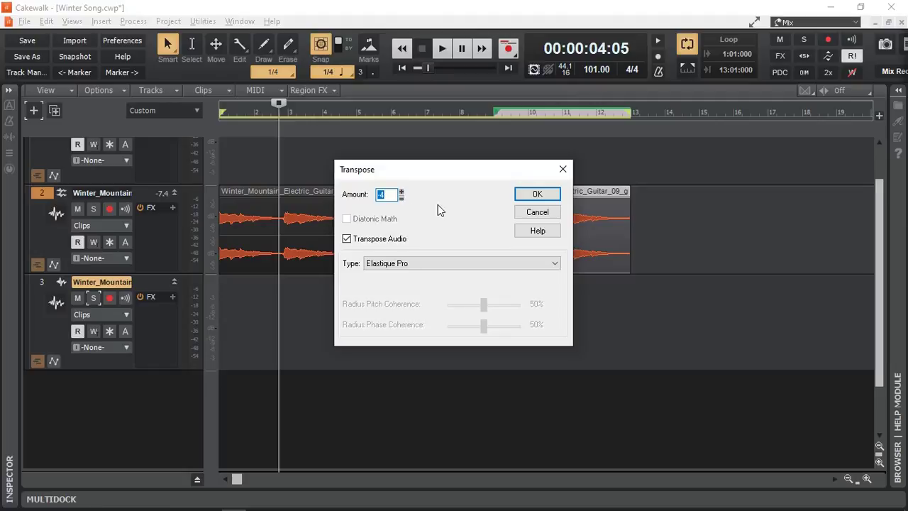
pyautogui.click(530, 195)
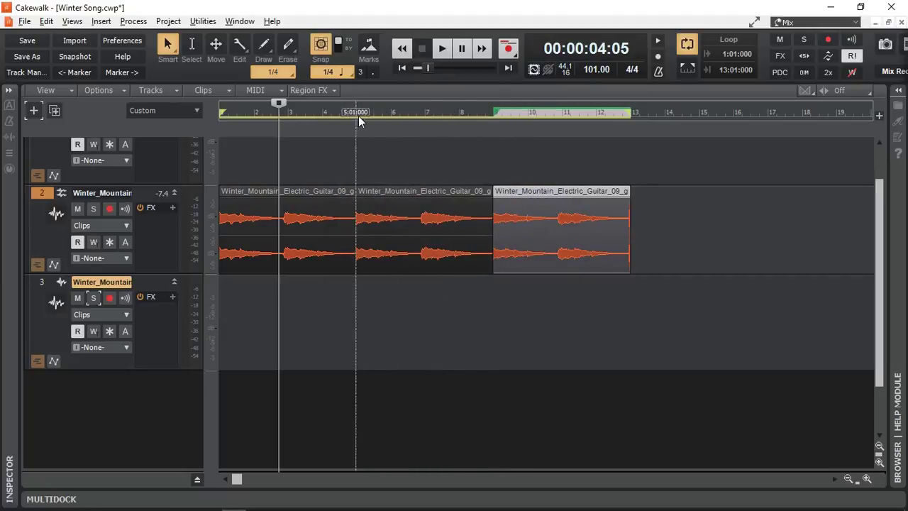
# Play back the three guitar clips starting partway through measure 3
pyautogui.click(338, 111)
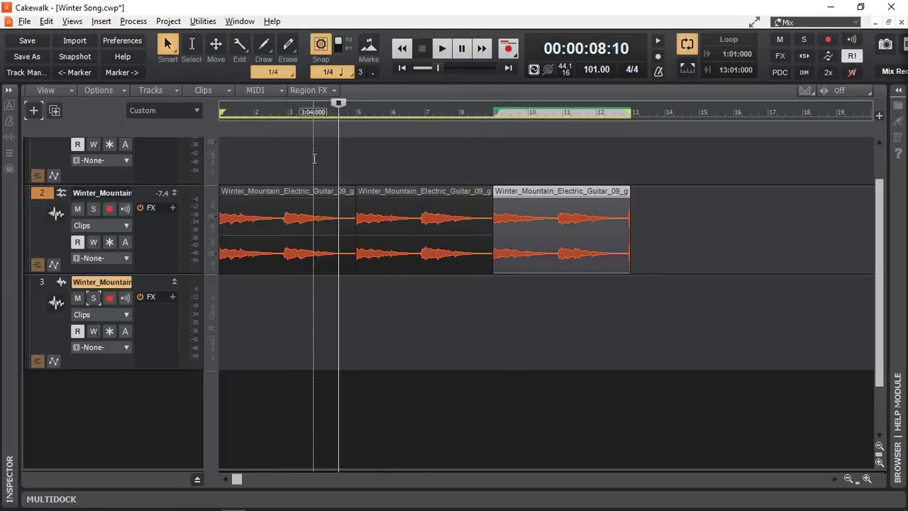
pyautogui.click(305, 110)
pyautogui.press('space')
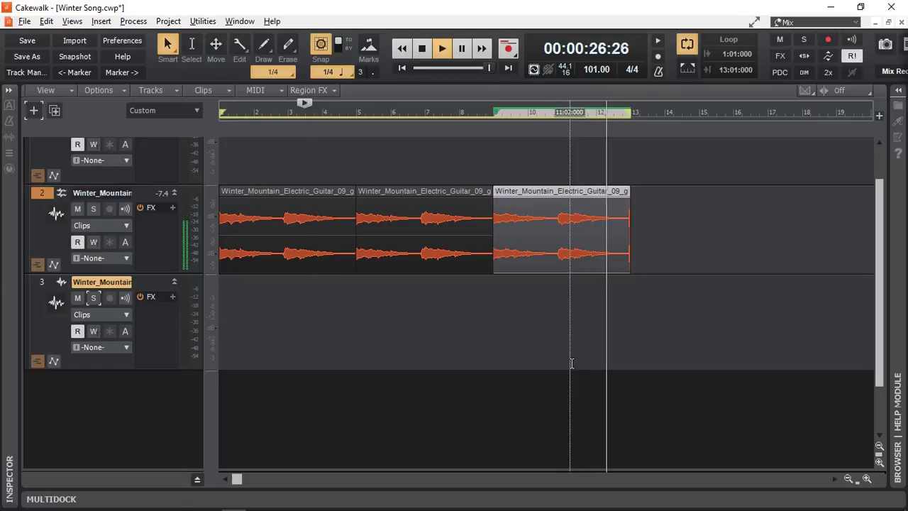
pyautogui.press('space')
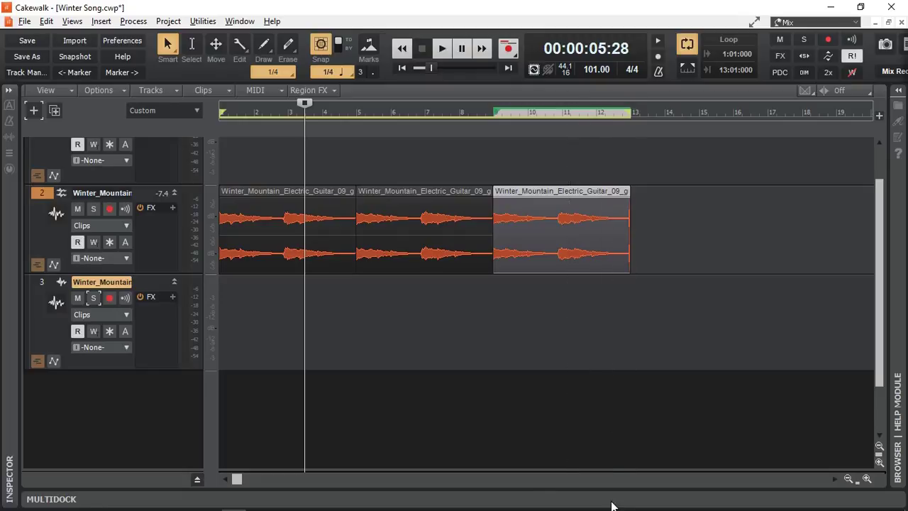
# Switch to BandLab Assistant, place the Electric Guitar 12 loop on track 3 around the middle of measure 6, and stop its preview
pyautogui.hotkey('alt', 'Tab')
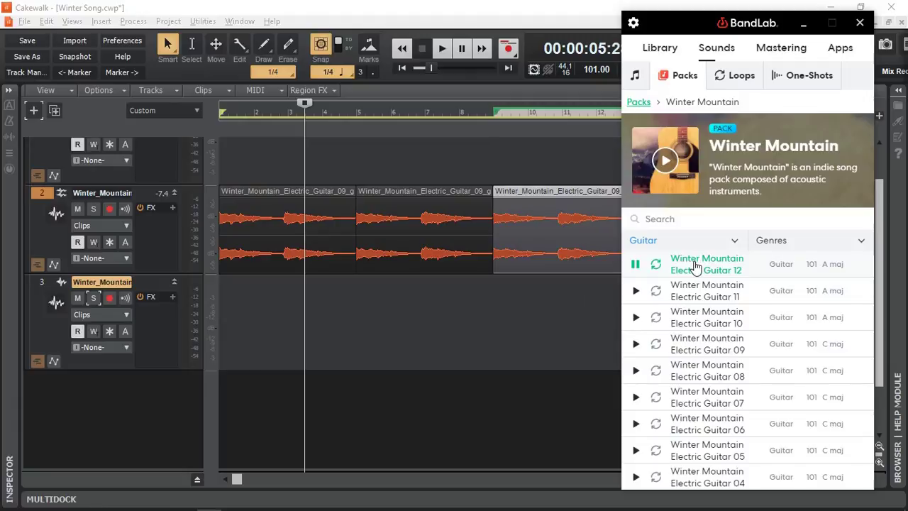
pyautogui.moveTo(695, 266); pyautogui.dragTo(408, 317)
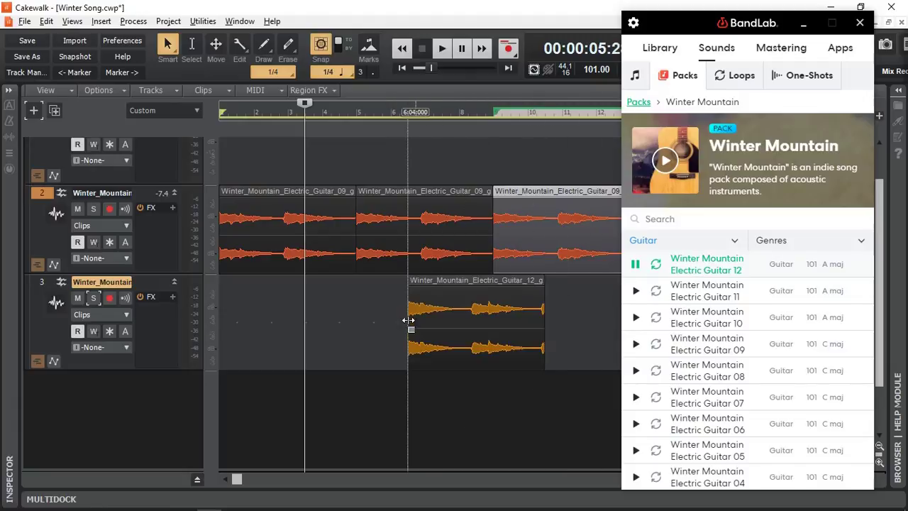
pyautogui.click(688, 261)
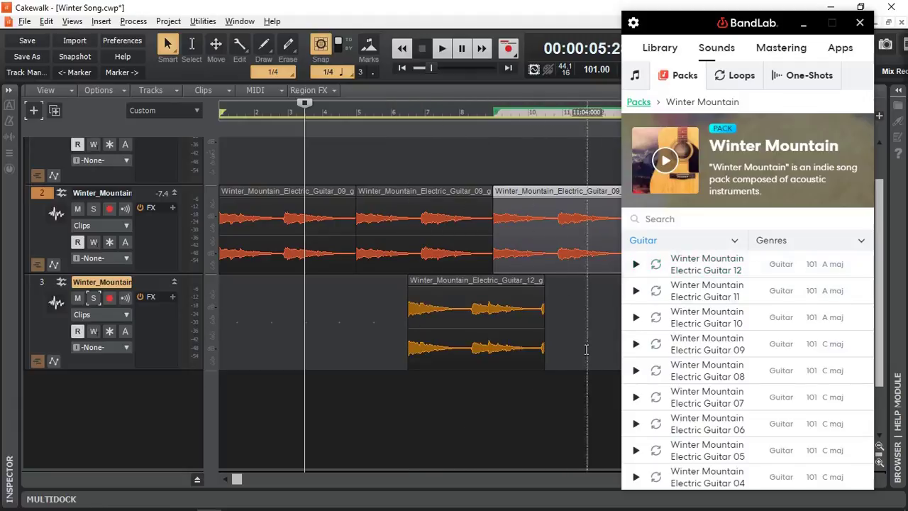
# Move the Electric Guitar 12 clip to measure 13 on track 2 and extend the loop region to measure 17
pyautogui.click(497, 424)
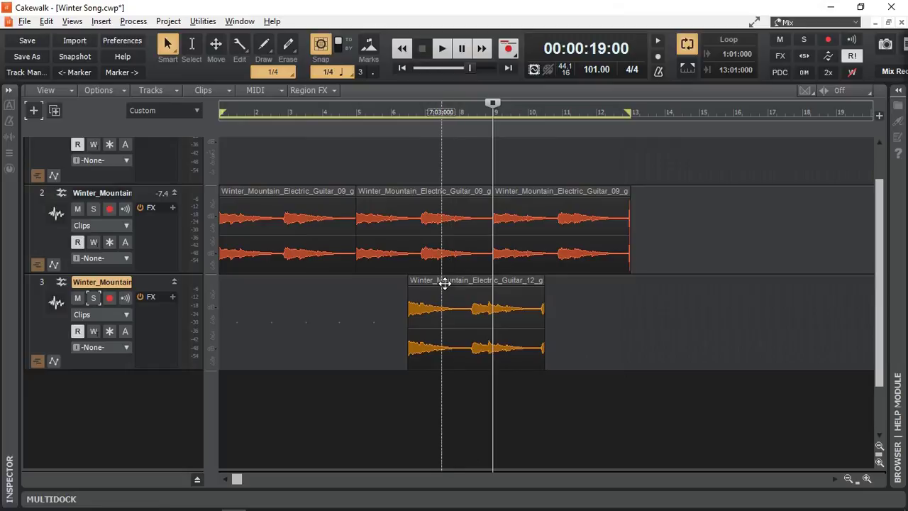
pyautogui.moveTo(441, 282); pyautogui.dragTo(664, 220)
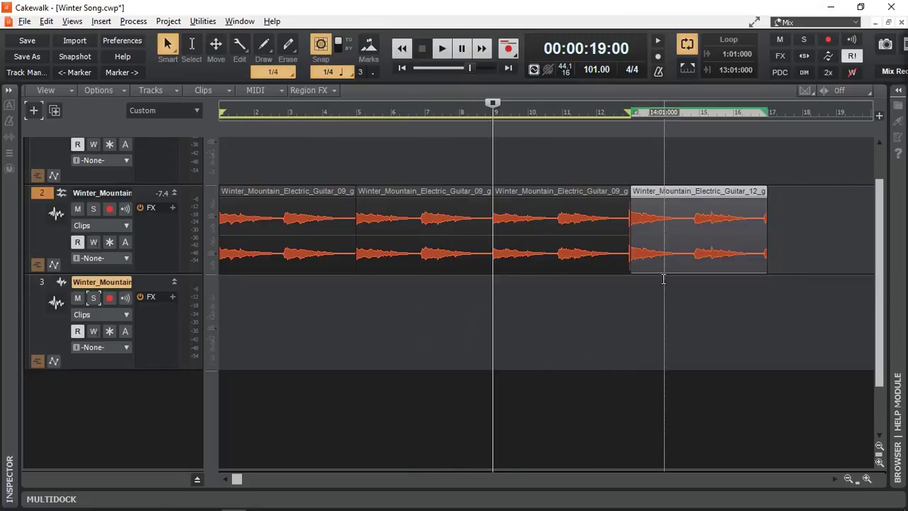
pyautogui.click(580, 103)
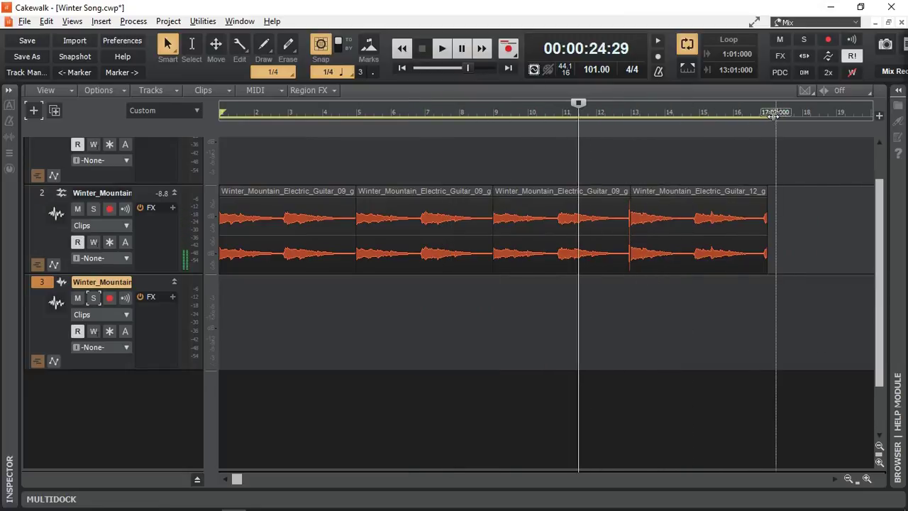
pyautogui.moveTo(775, 116); pyautogui.dragTo(766, 114)
# Play back the guitar progression from partway through measure 11 into the Electric Guitar 12 clip
pyautogui.press('space')
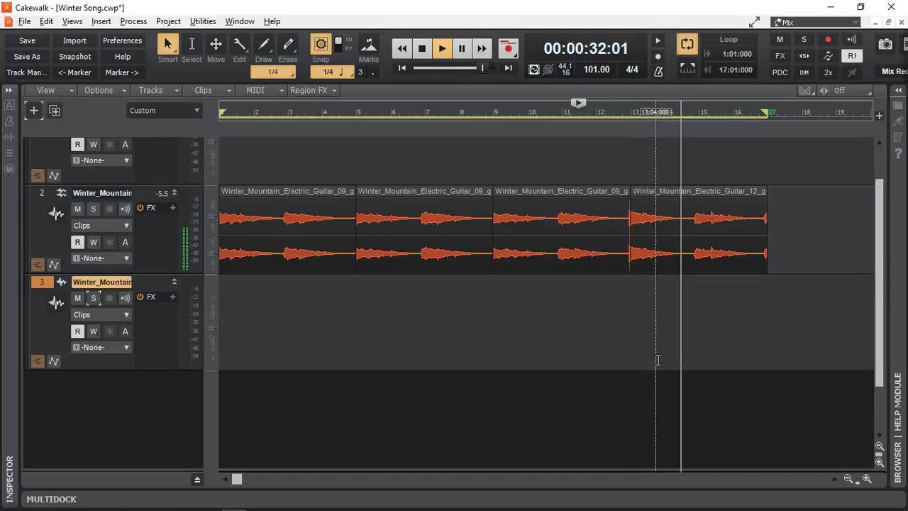
pyautogui.press('space')
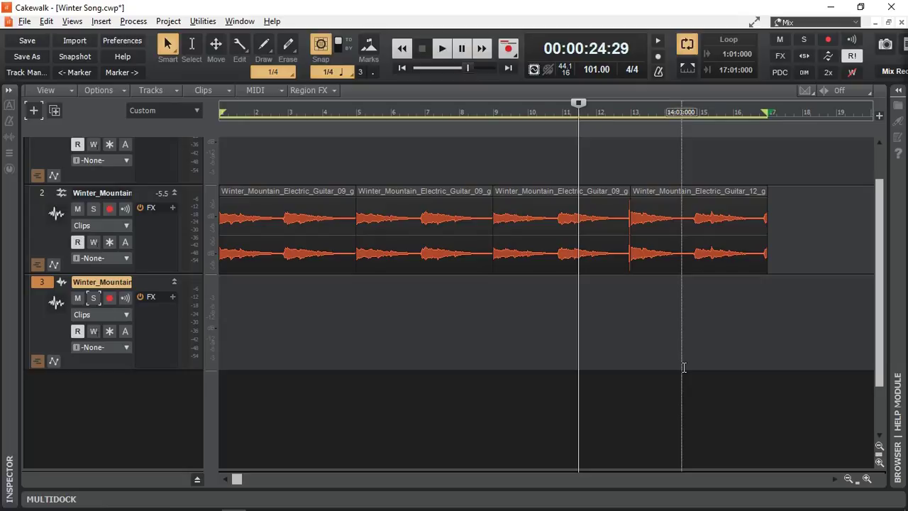
# Delete the empty third audio track and add one expanded MIDI Only instrument track in its place
pyautogui.press('Delete')
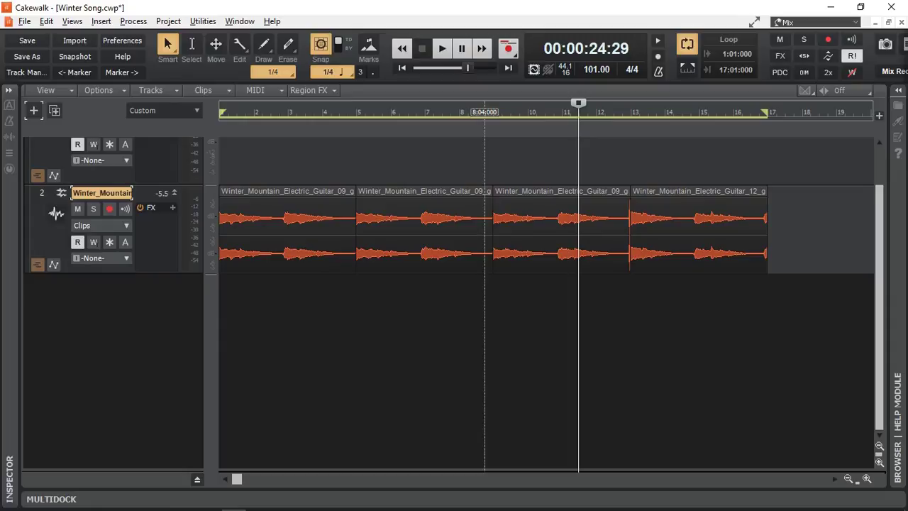
pyautogui.click(271, 192)
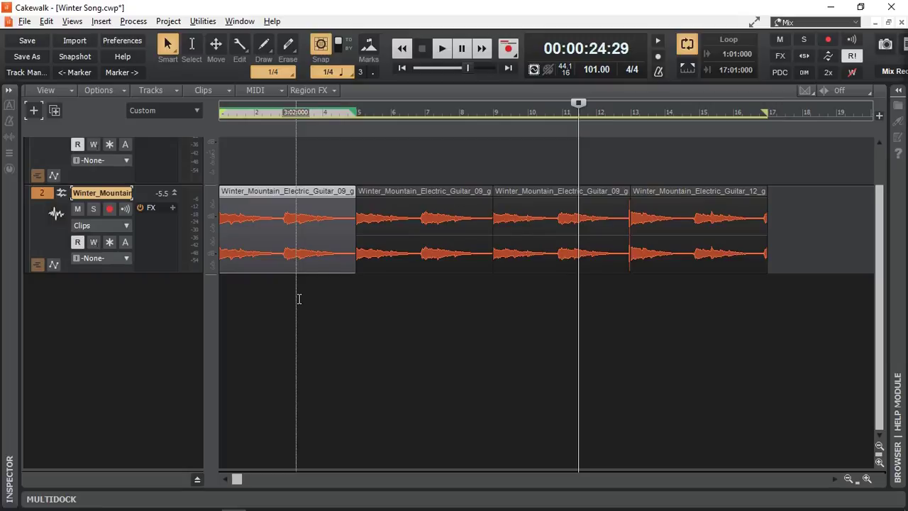
pyautogui.click(33, 112)
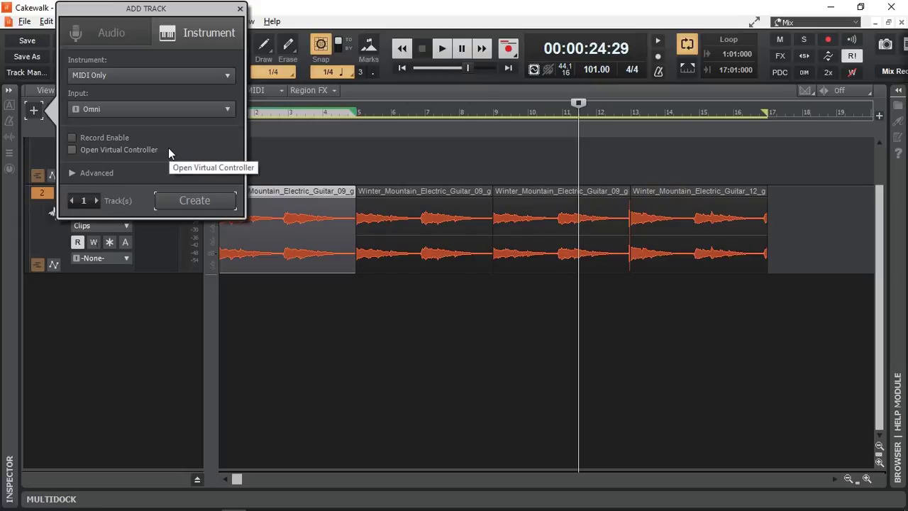
pyautogui.click(188, 204)
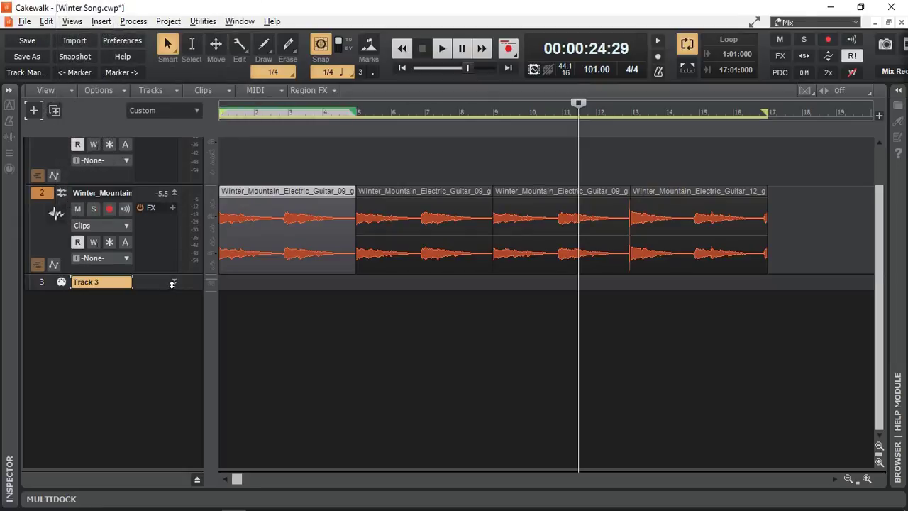
pyautogui.click(174, 282)
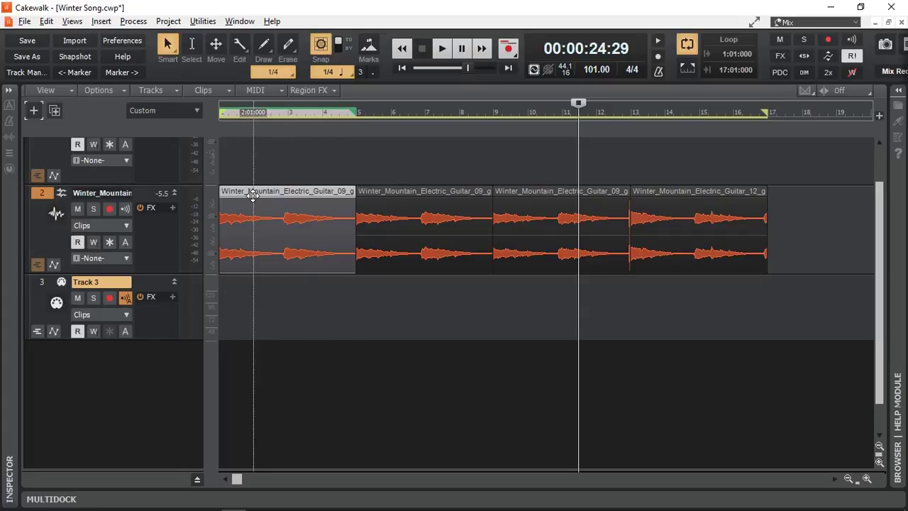
# Convert the first guitar clip on track 2 to MIDI on track 3 using the Default algorithm
pyautogui.moveTo(244, 194); pyautogui.dragTo(244, 302)
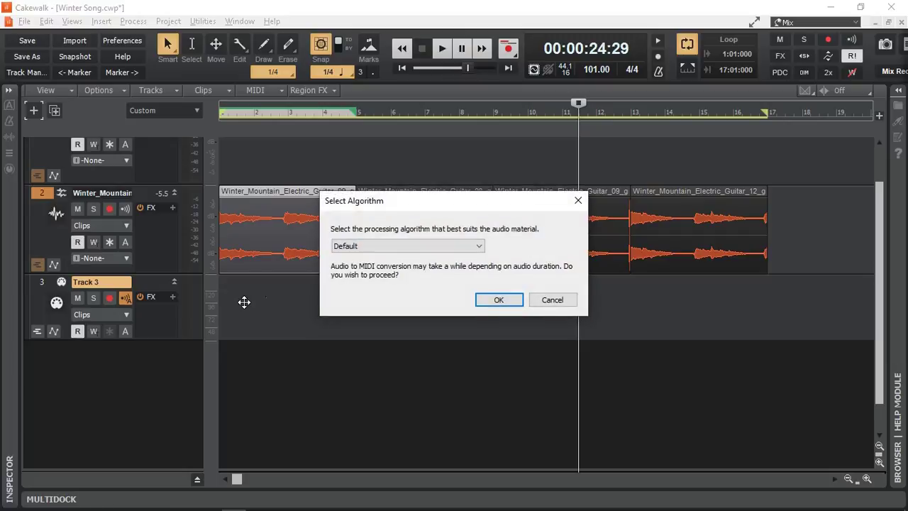
pyautogui.click(366, 246)
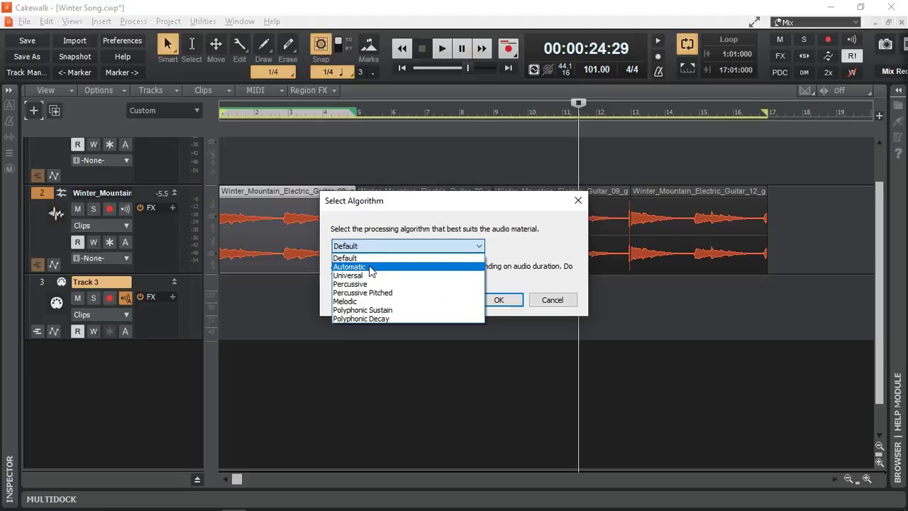
pyautogui.click(369, 257)
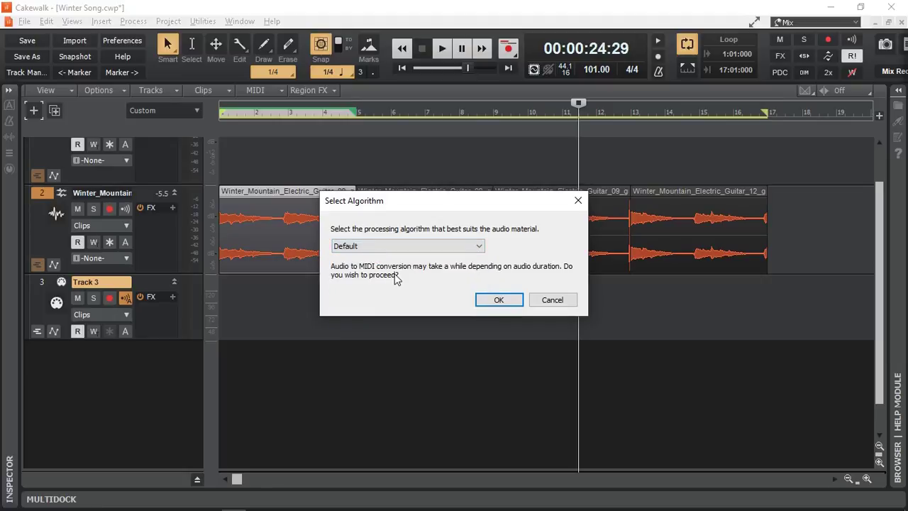
pyautogui.click(498, 302)
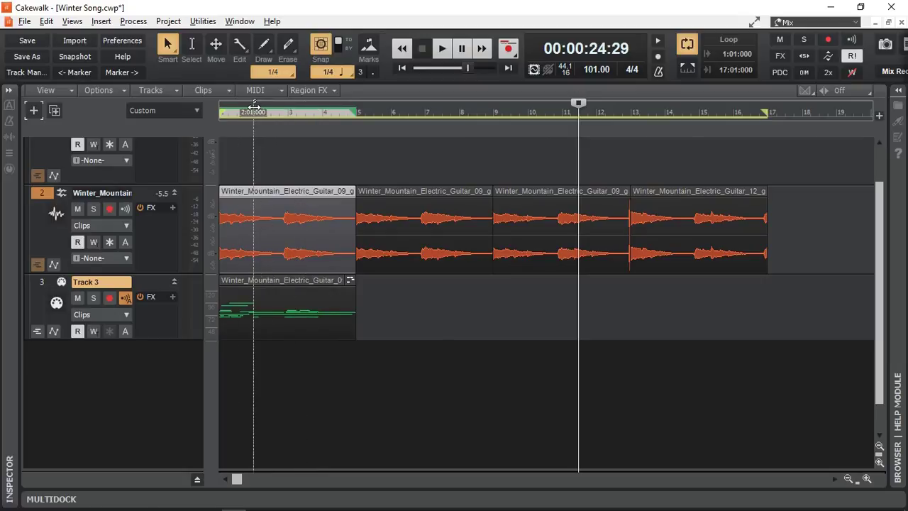
# Return to the project start and open the Chord Analyzer MIDI effect for the converted clip on track 3
pyautogui.moveTo(253, 95); pyautogui.dragTo(314, 241)
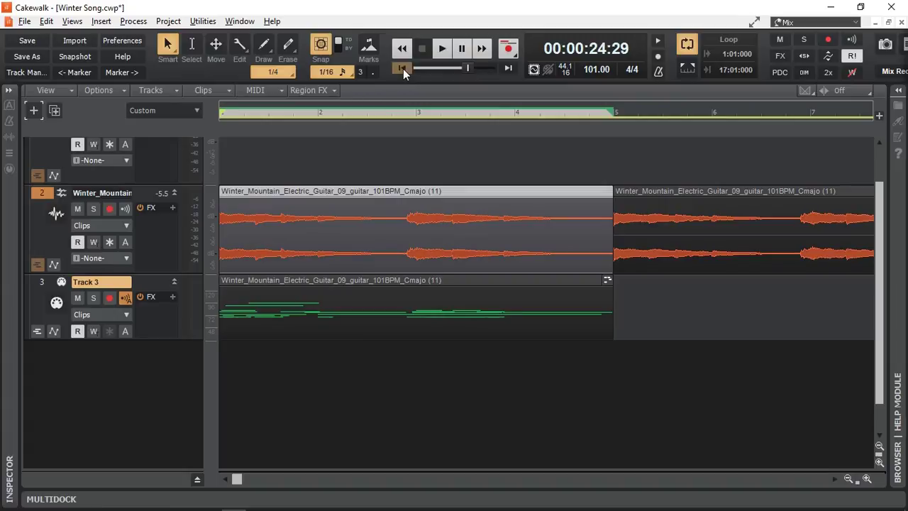
pyautogui.click(403, 68)
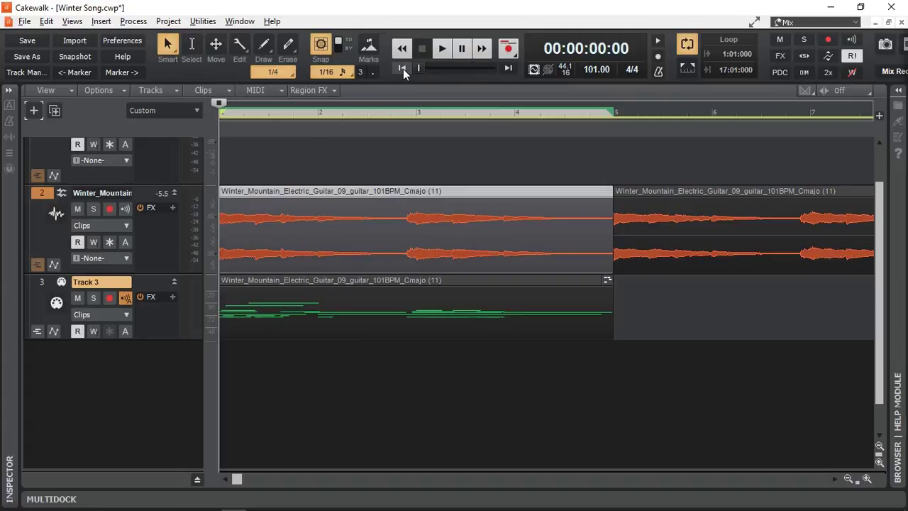
pyautogui.click(355, 281)
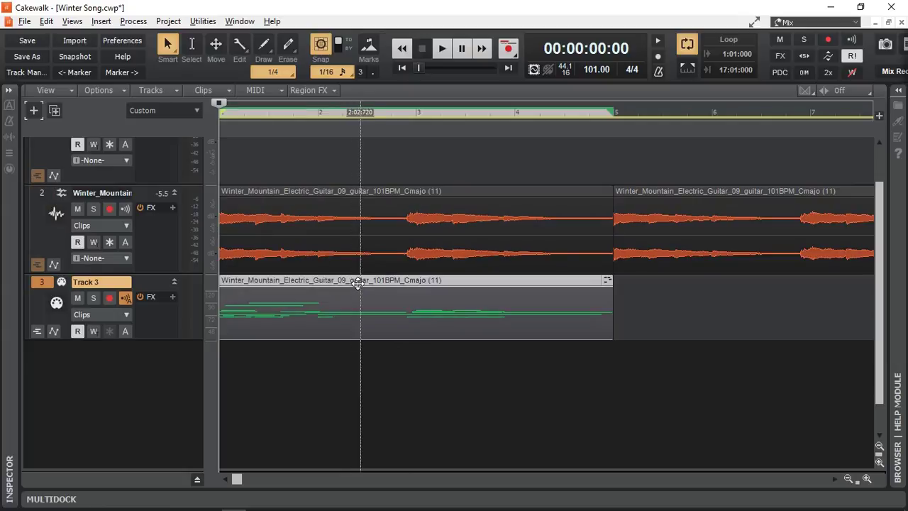
pyautogui.rightClick(357, 282)
pyautogui.moveTo(385, 203)
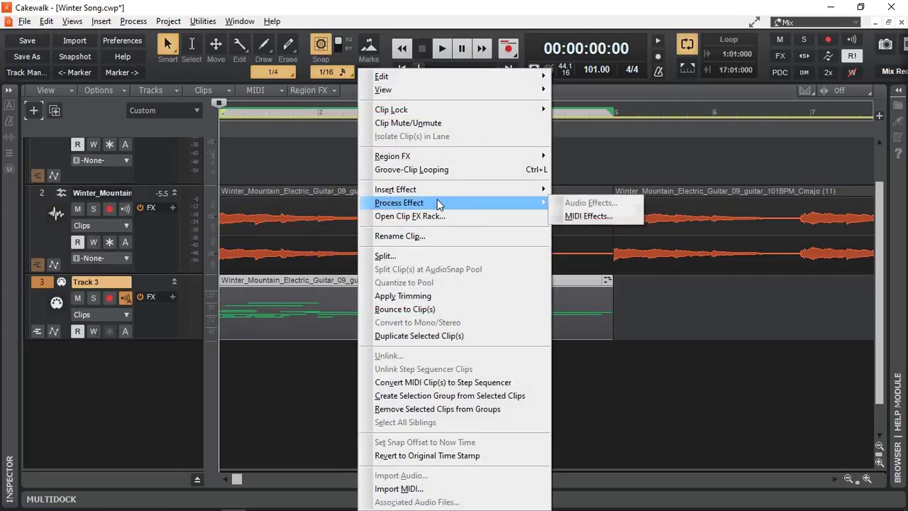
pyautogui.click(579, 215)
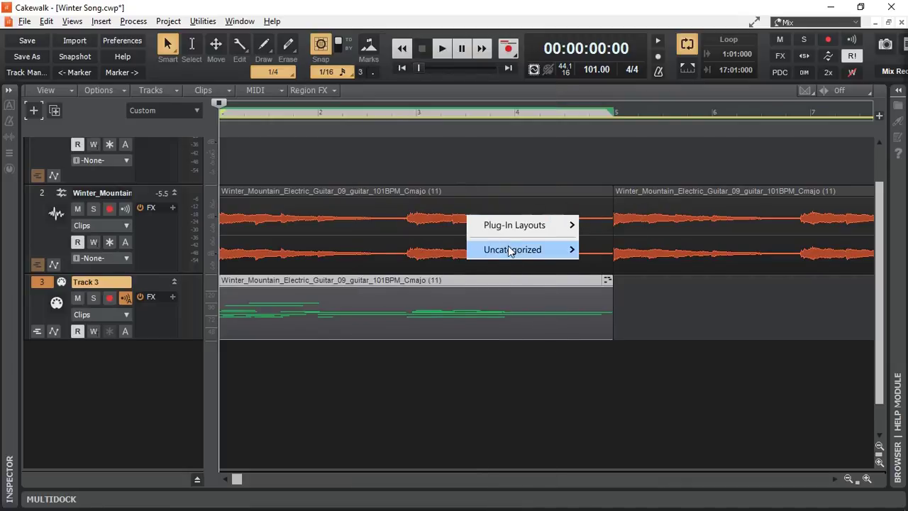
pyautogui.moveTo(510, 251)
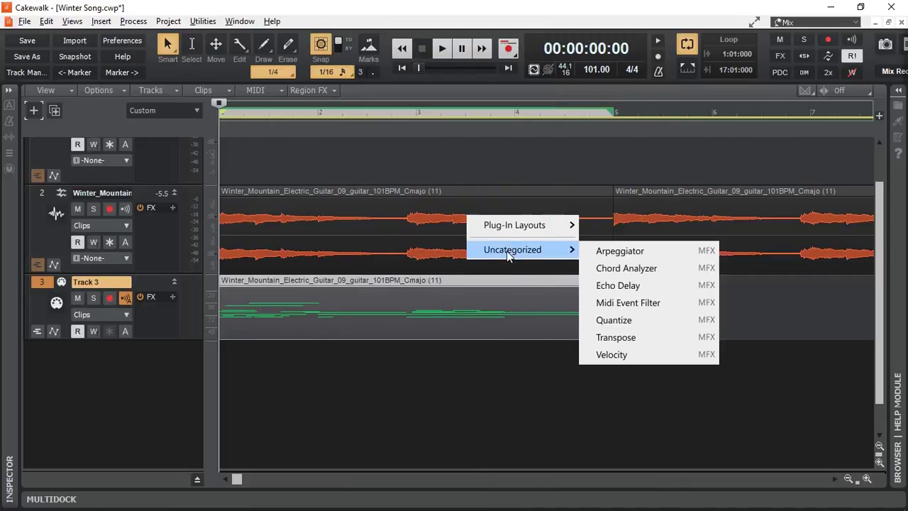
pyautogui.click(631, 274)
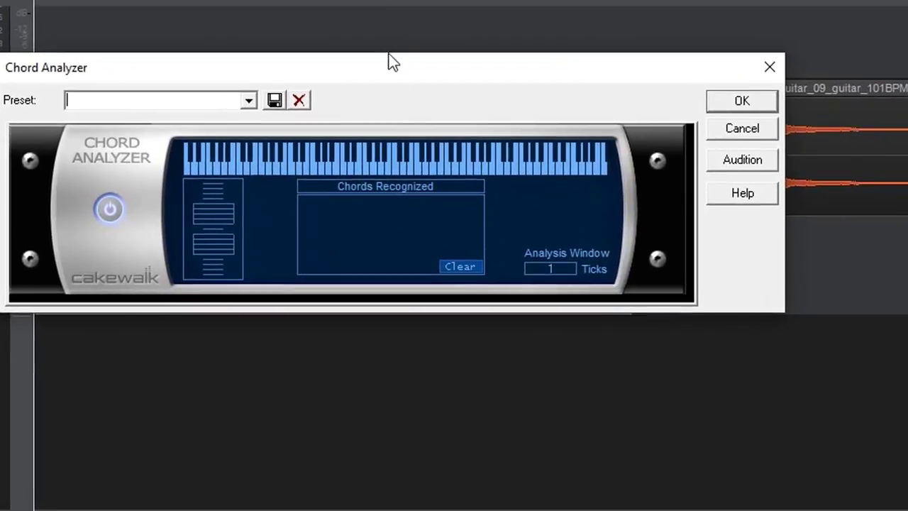
pyautogui.moveTo(389, 62); pyautogui.dragTo(466, 42)
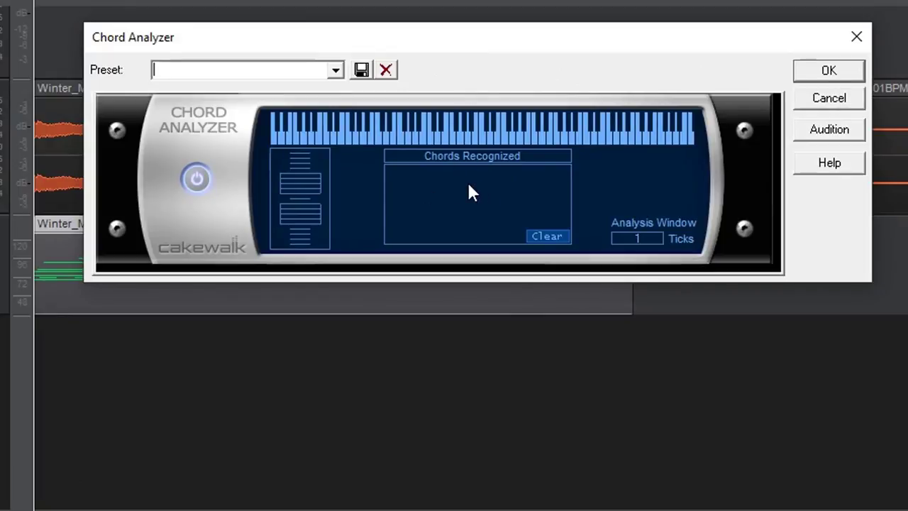
# Audition the first MIDI clip in the Chord Analyzer to identify its chord, stop it, and close the analyzer
pyautogui.click(828, 131)
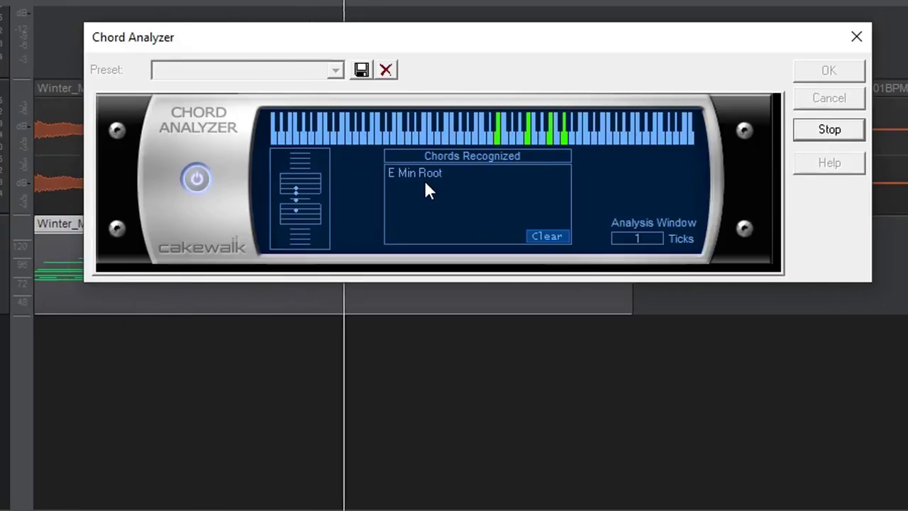
pyautogui.click(828, 131)
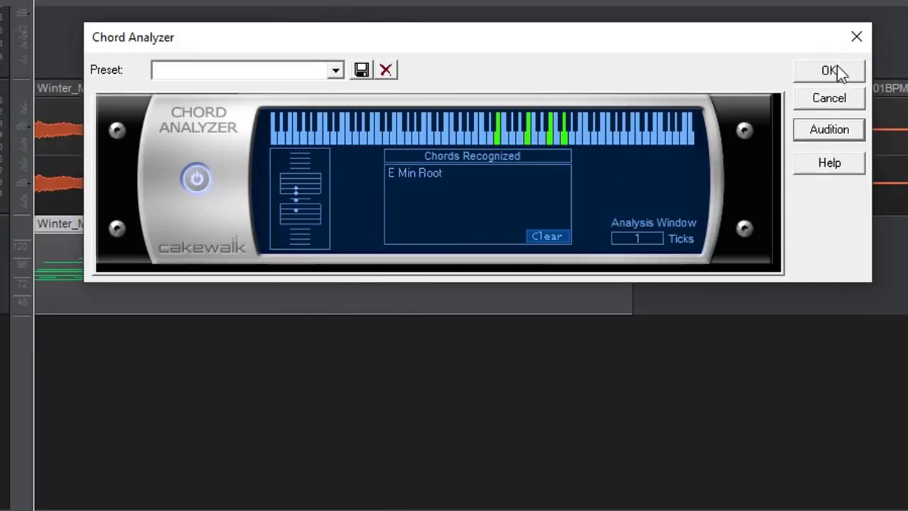
pyautogui.click(856, 37)
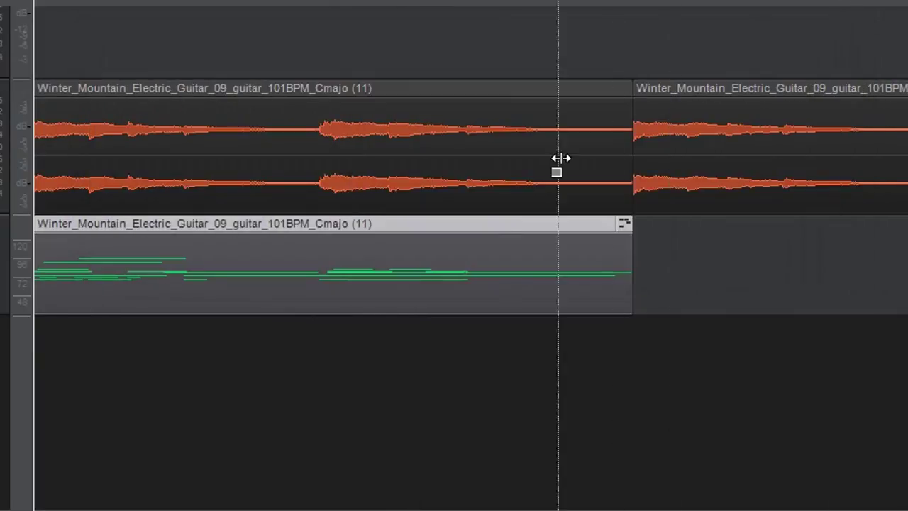
# Convert the Electric Guitar 12 clip at measure 13 to MIDI on track 3 using the Default algorithm
pyautogui.click(323, 92)
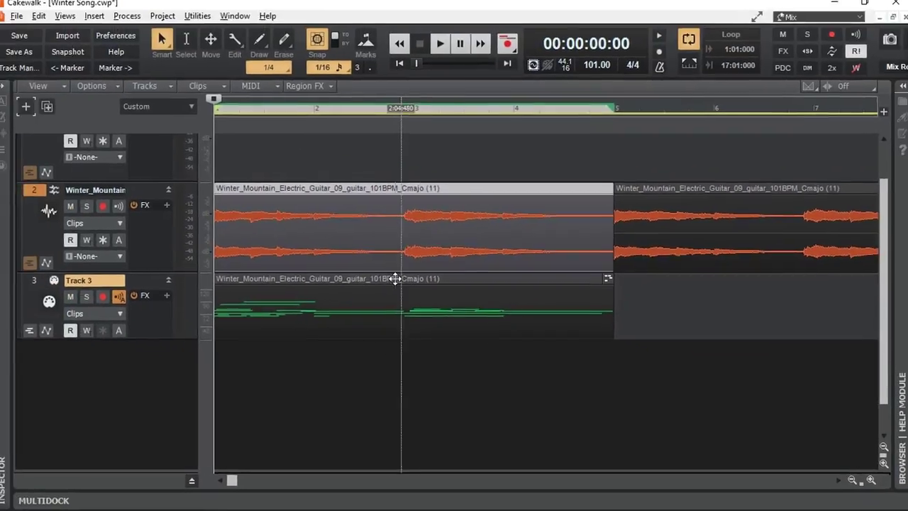
pyautogui.moveTo(368, 477); pyautogui.dragTo(491, 474)
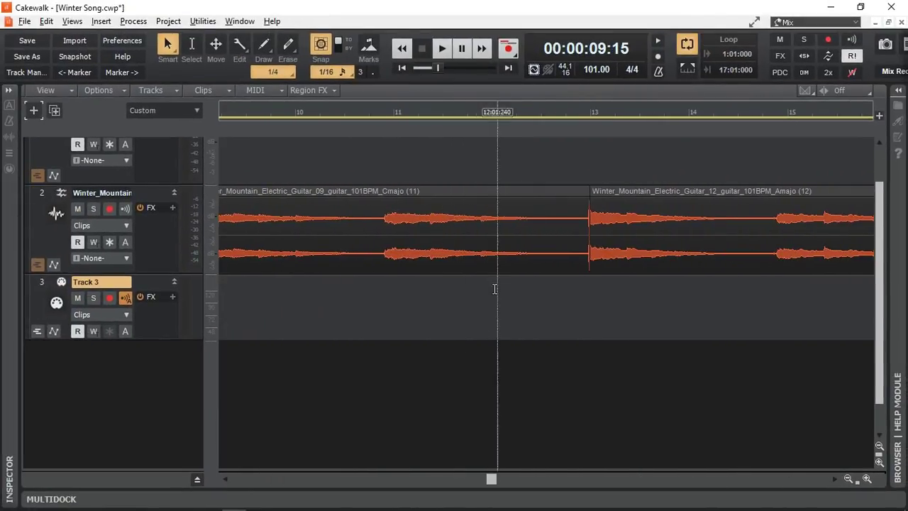
pyautogui.moveTo(490, 479); pyautogui.dragTo(552, 480)
pyautogui.click(557, 191)
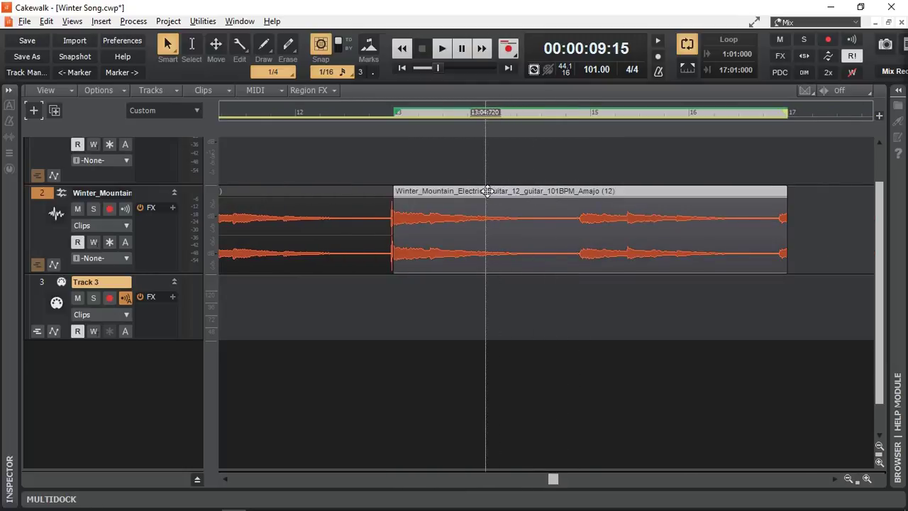
pyautogui.moveTo(488, 191); pyautogui.dragTo(486, 292)
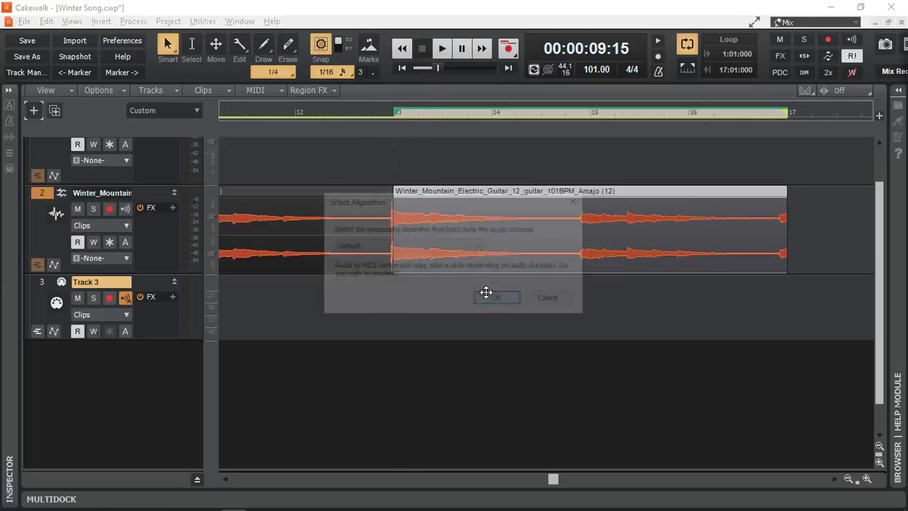
pyautogui.click(497, 297)
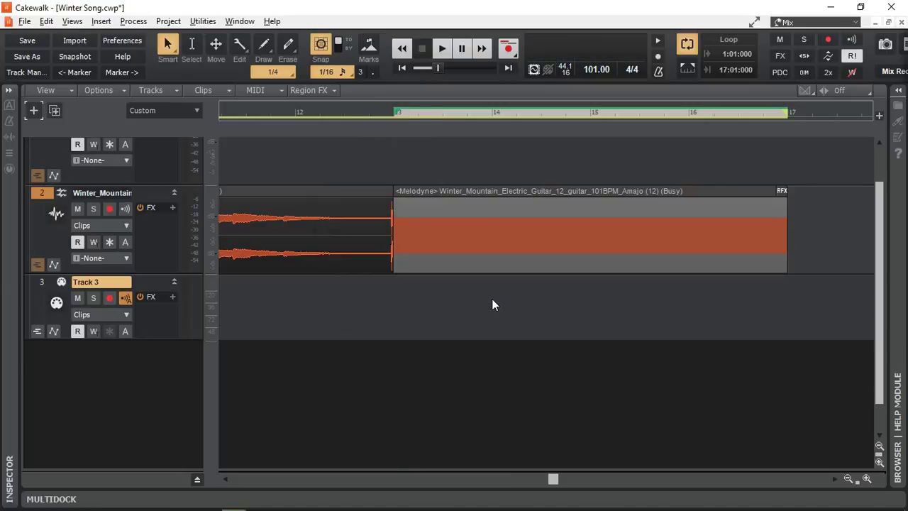
# Open the Chord Analyzer MIDI effect for the converted Electric Guitar 12 clip at measure 13 on track 3
pyautogui.click(441, 281)
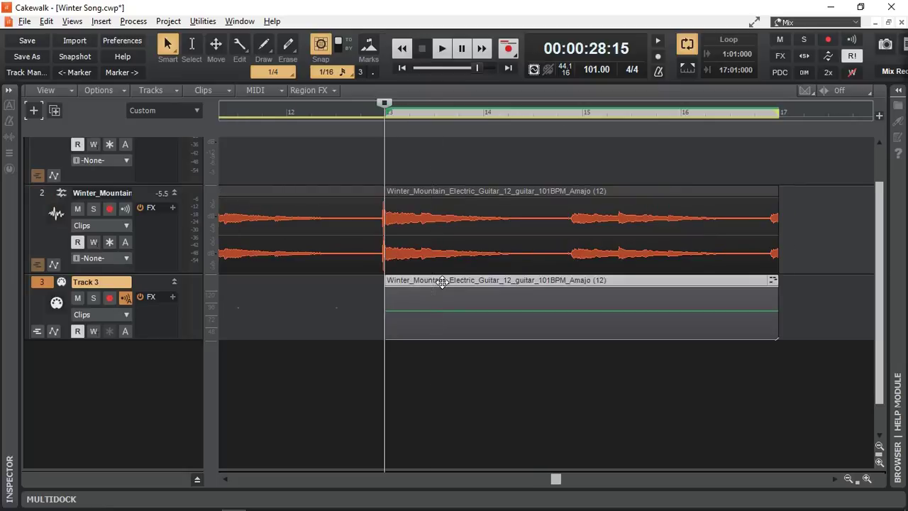
pyautogui.rightClick(441, 281)
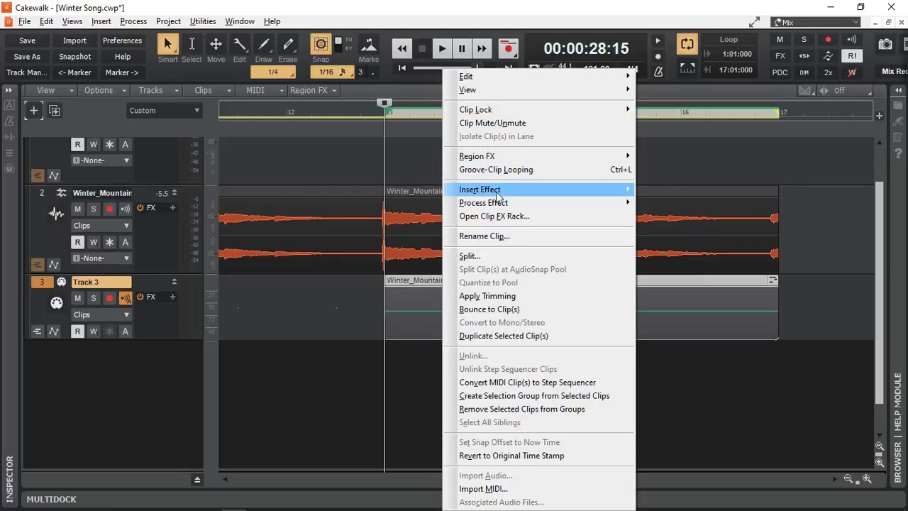
pyautogui.moveTo(499, 204)
pyautogui.click(667, 215)
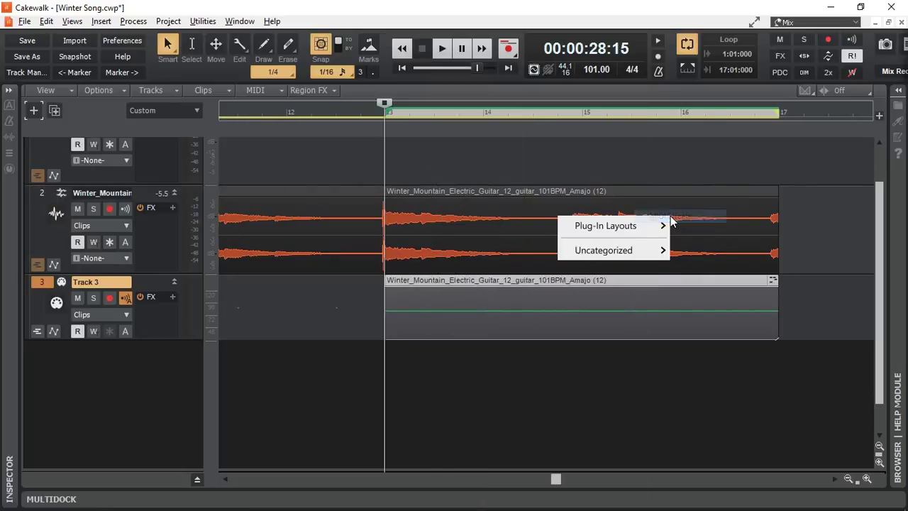
pyautogui.moveTo(601, 250)
pyautogui.click(708, 270)
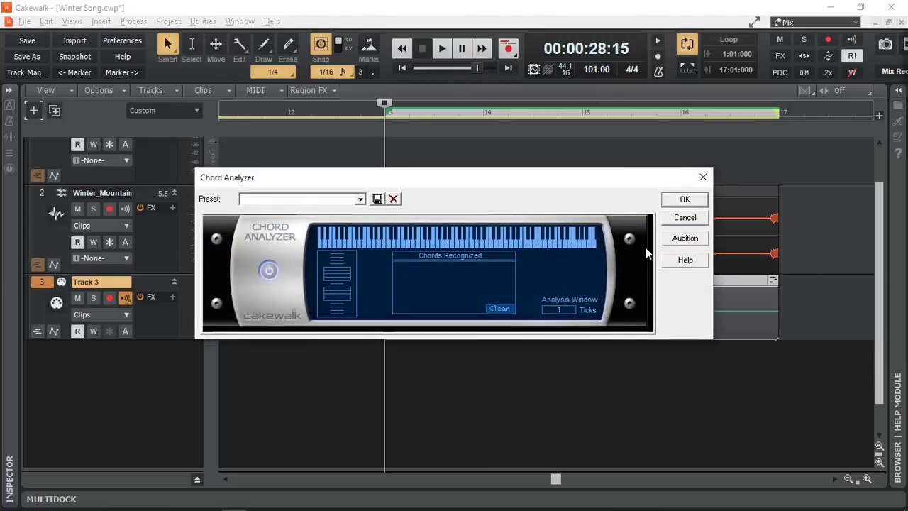
# Audition the measure 13 clip in the Chord Analyzer to identify its chord, stop playback, and close the analyzer
pyautogui.click(679, 240)
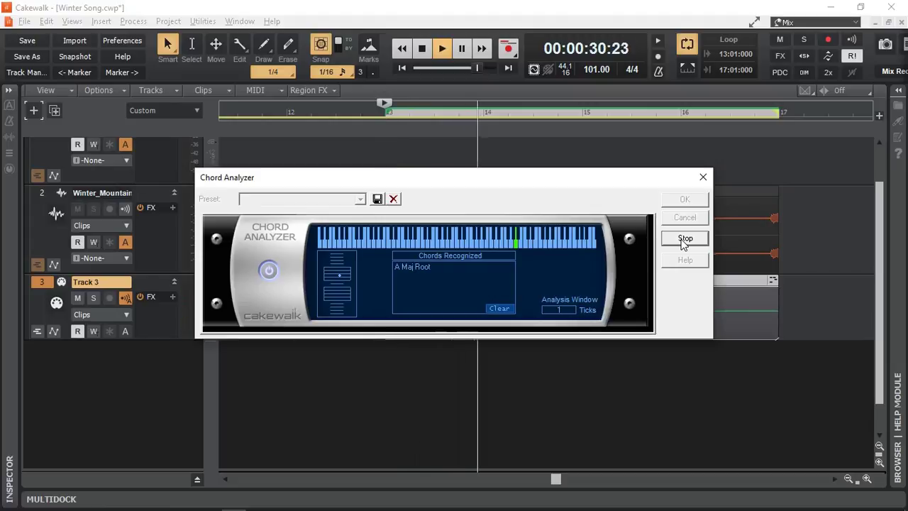
pyautogui.click(683, 240)
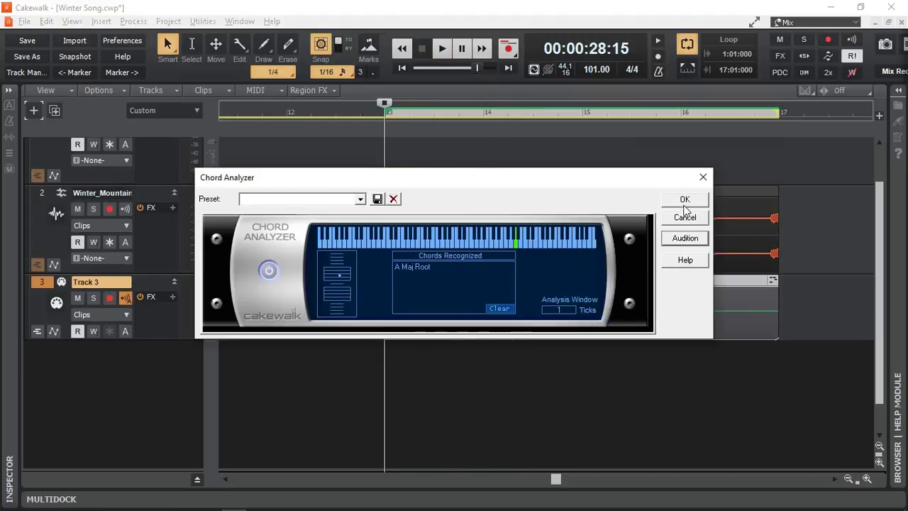
pyautogui.click(681, 199)
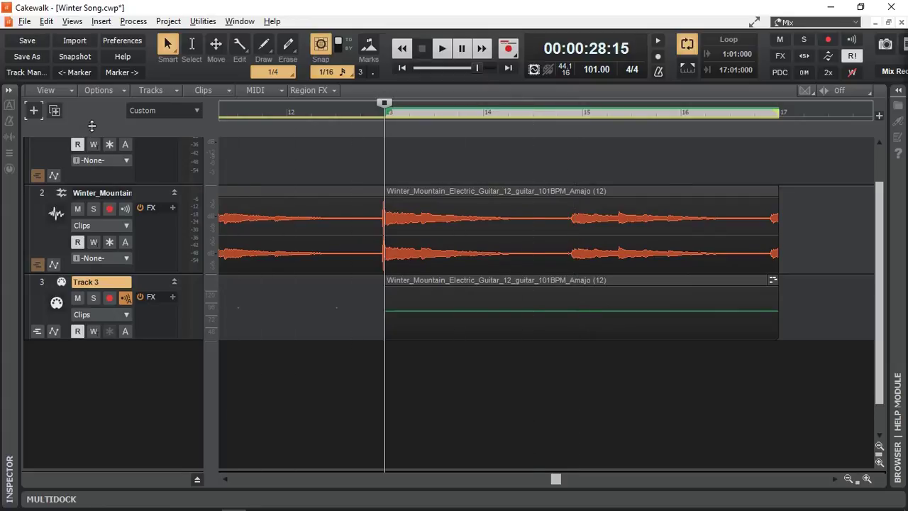
# Show the arranger and add a section spanning measures 13 to 17, named "A maj"
pyautogui.click(10, 106)
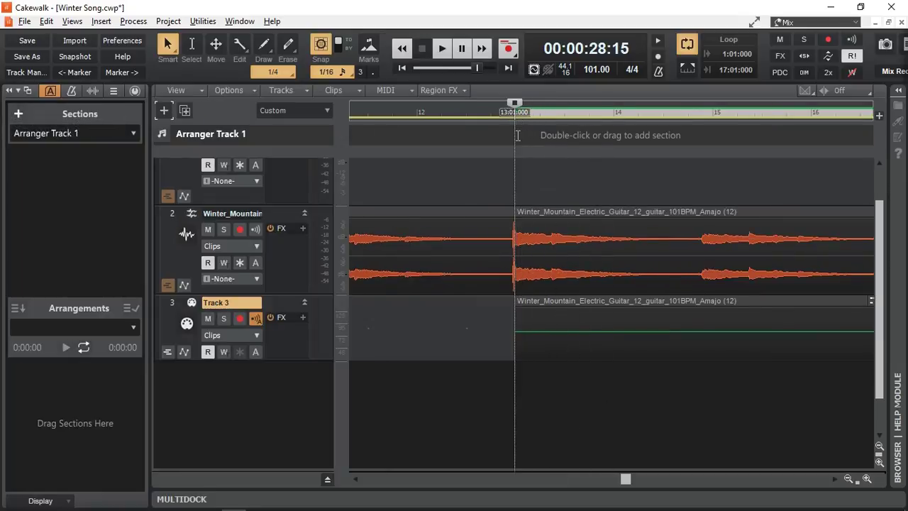
pyautogui.moveTo(517, 134); pyautogui.dragTo(776, 137)
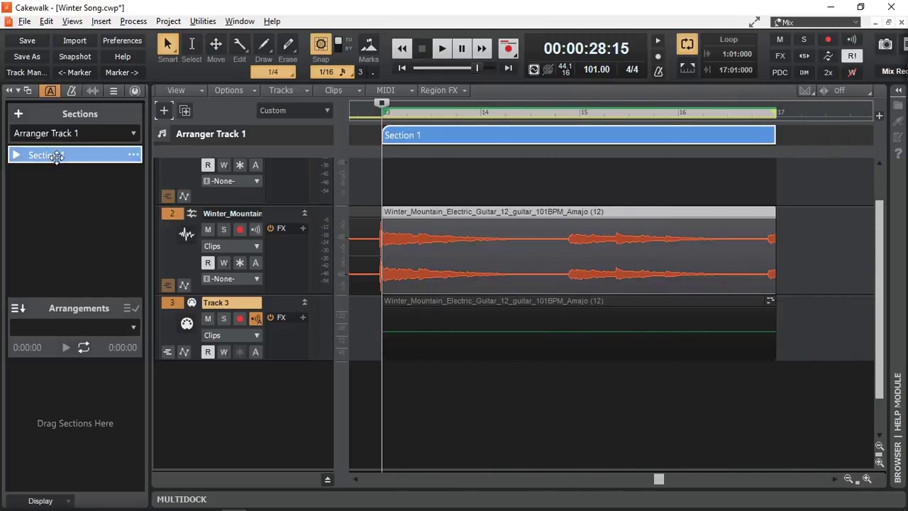
pyautogui.doubleClick(58, 155)
pyautogui.write('A')
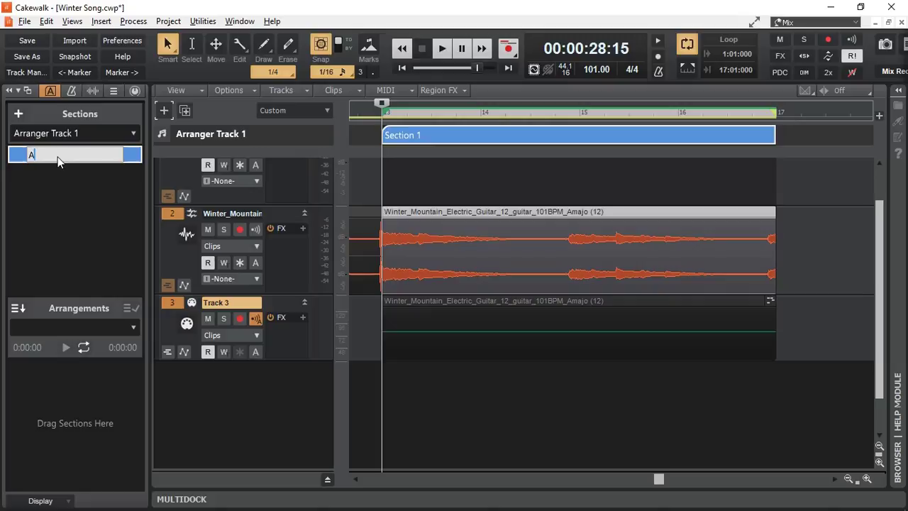
pyautogui.write(' maj')
pyautogui.press('Return')
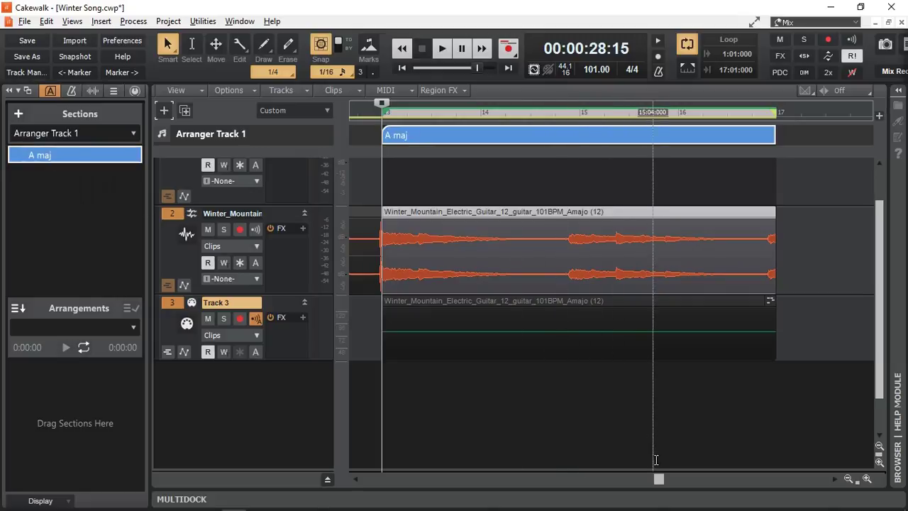
# Add an arranger section over the first guitar clip from measure 1 to 5 and name it "E min"
pyautogui.moveTo(658, 479); pyautogui.dragTo(344, 480)
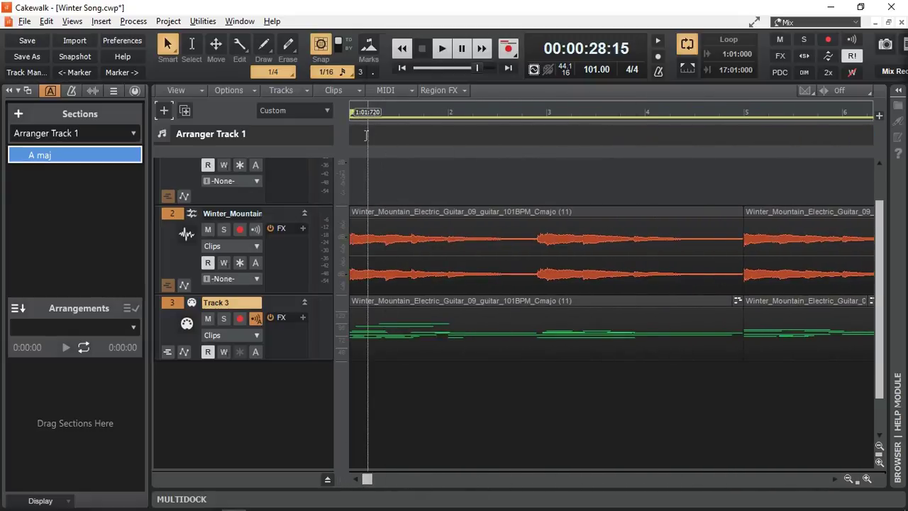
pyautogui.moveTo(352, 133); pyautogui.dragTo(743, 133)
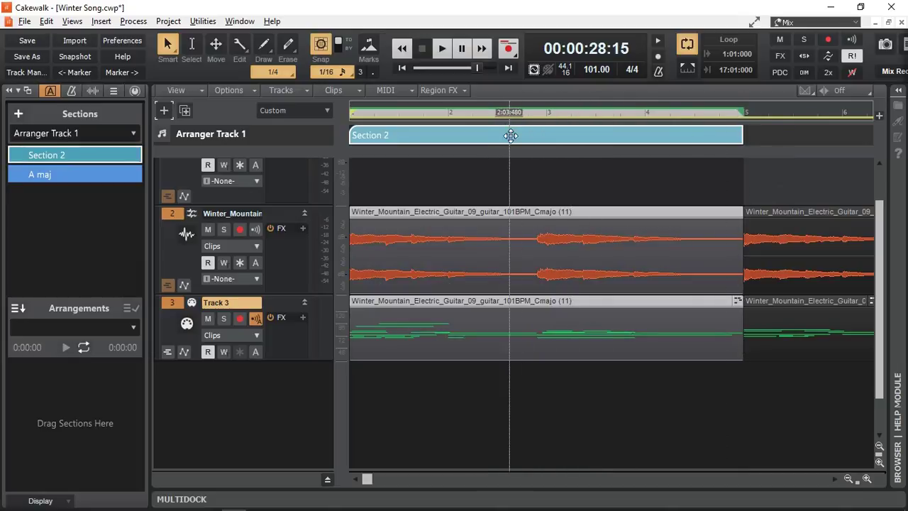
pyautogui.doubleClick(70, 154)
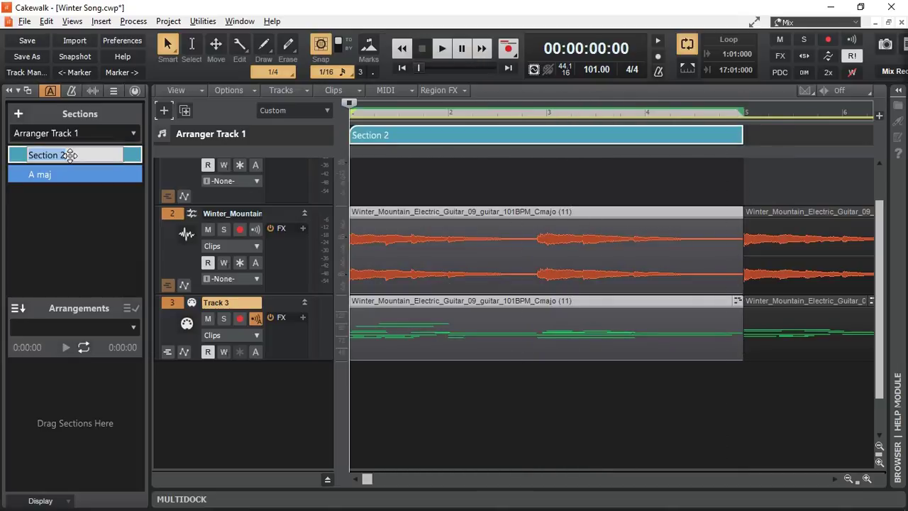
pyautogui.write('E min')
pyautogui.press('Return')
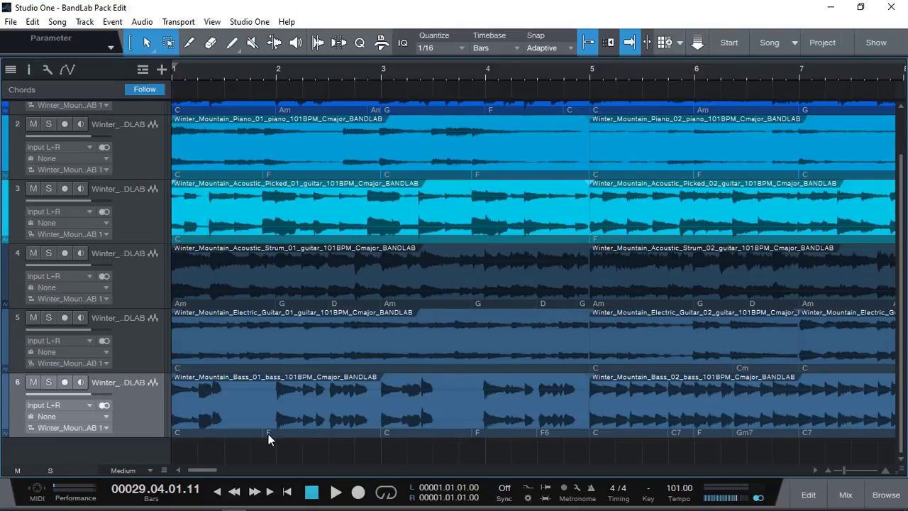
# In the Studio One project, play the Acoustic Strum 20 and 21 clips on track 4 to compare them with their detected chords
pyautogui.moveTo(202, 470); pyautogui.dragTo(485, 473)
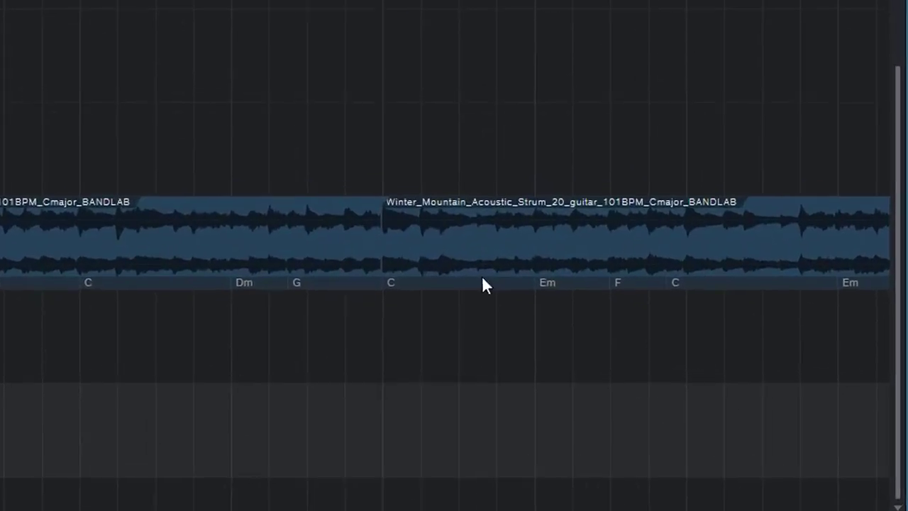
pyautogui.click(614, 304)
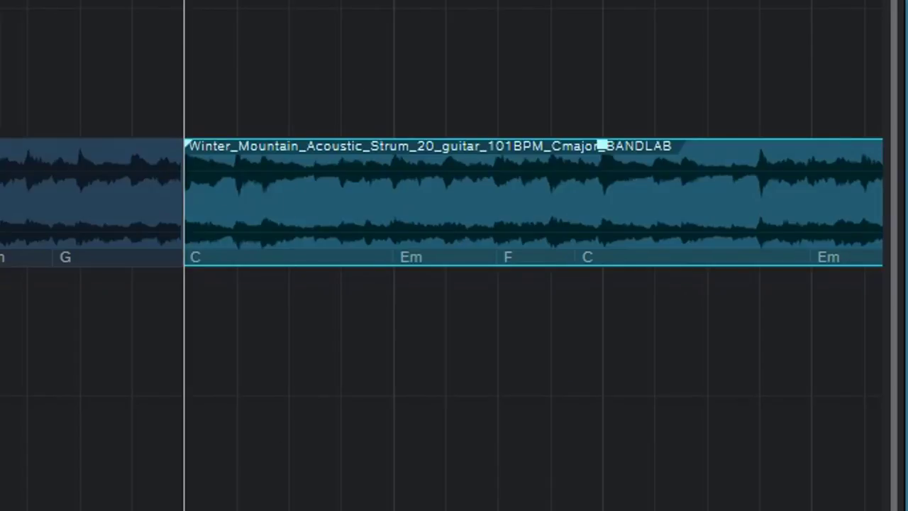
pyautogui.hscroll(5, 454, 202)
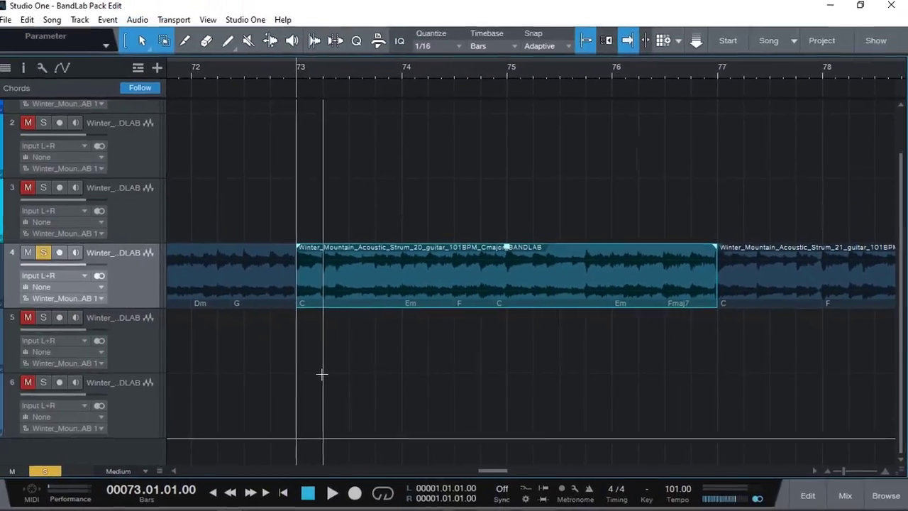
pyautogui.press('space')
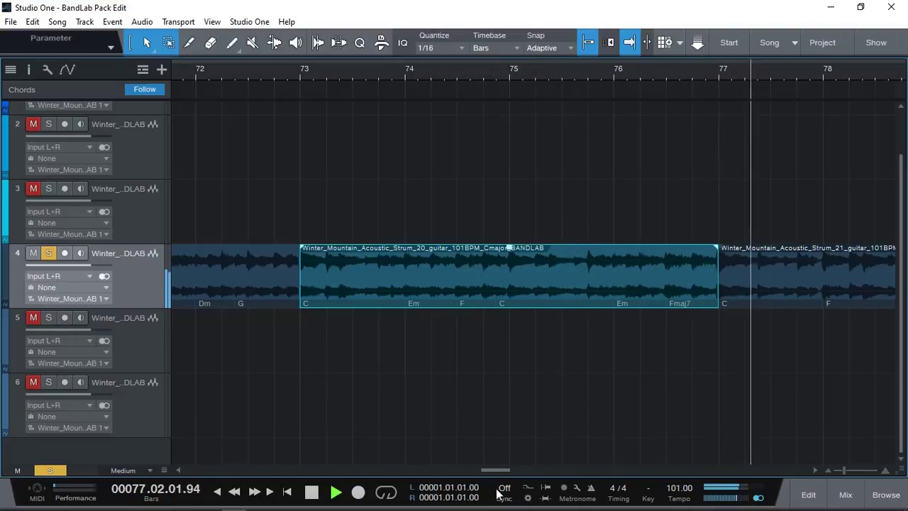
pyautogui.moveTo(501, 470); pyautogui.dragTo(508, 471)
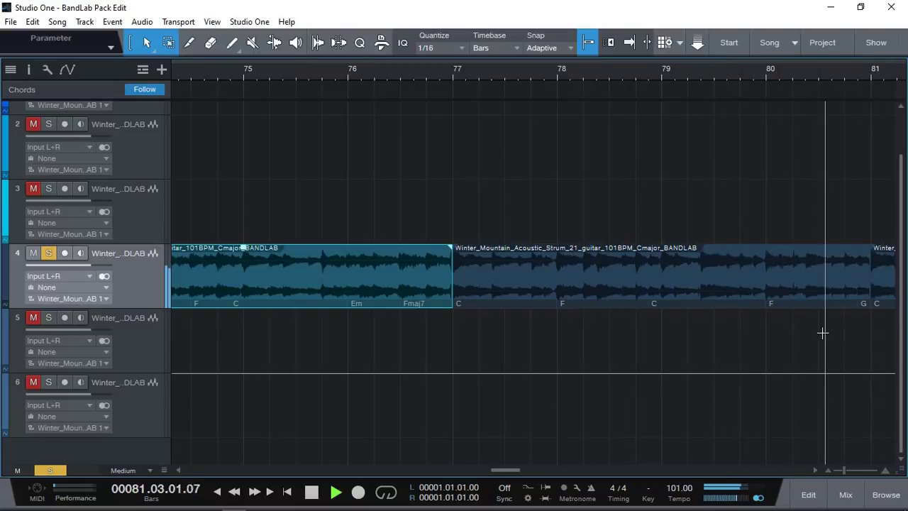
pyautogui.press('space')
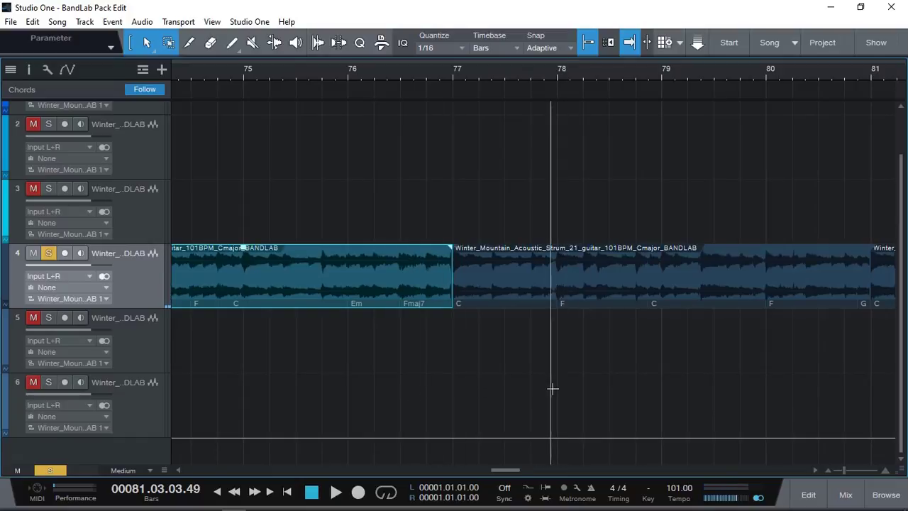
# Place the Winter Mountain Electric Guitar 12 loop from BandLab on track 6 at measure 76 and detect its chords
pyautogui.hotkey('alt', 'Tab')
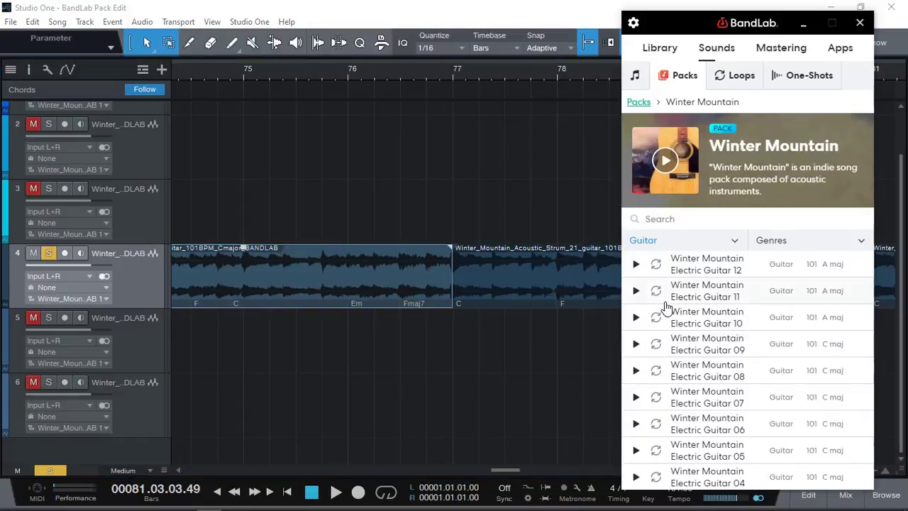
pyautogui.moveTo(692, 268); pyautogui.dragTo(378, 384)
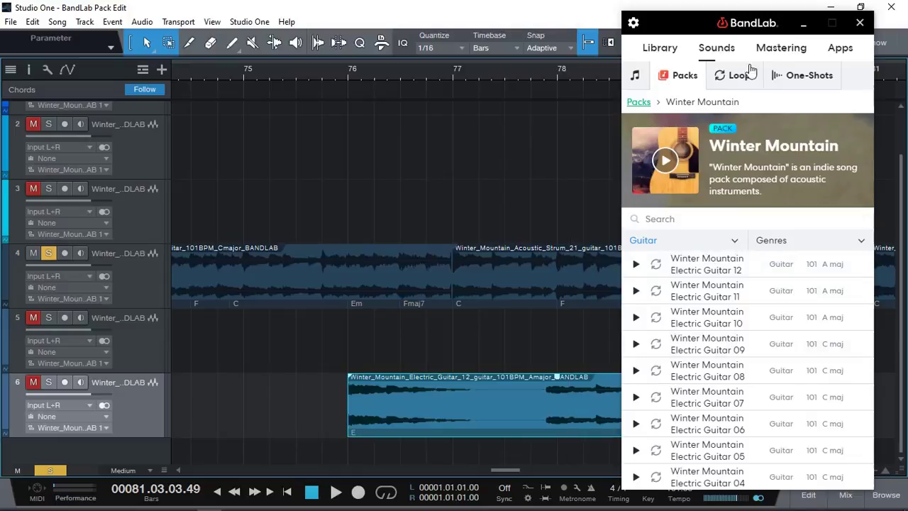
pyautogui.rightClick(412, 408)
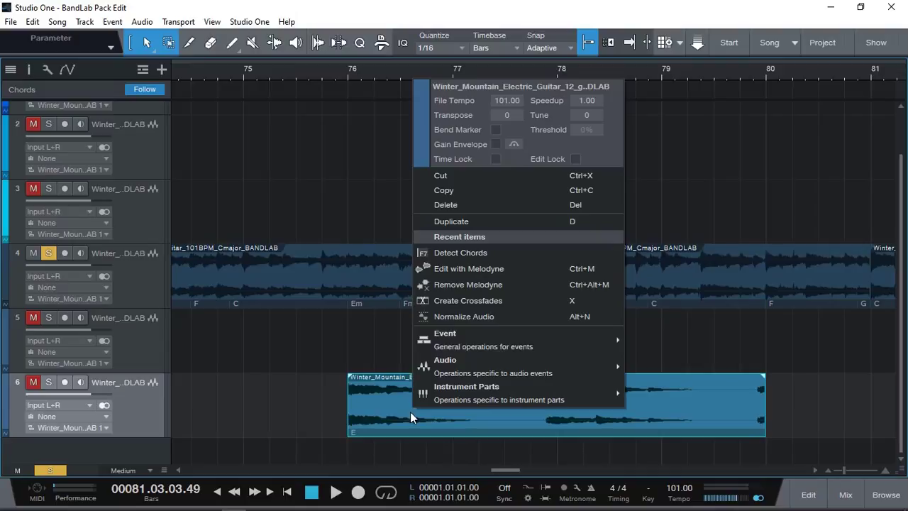
pyautogui.moveTo(456, 369)
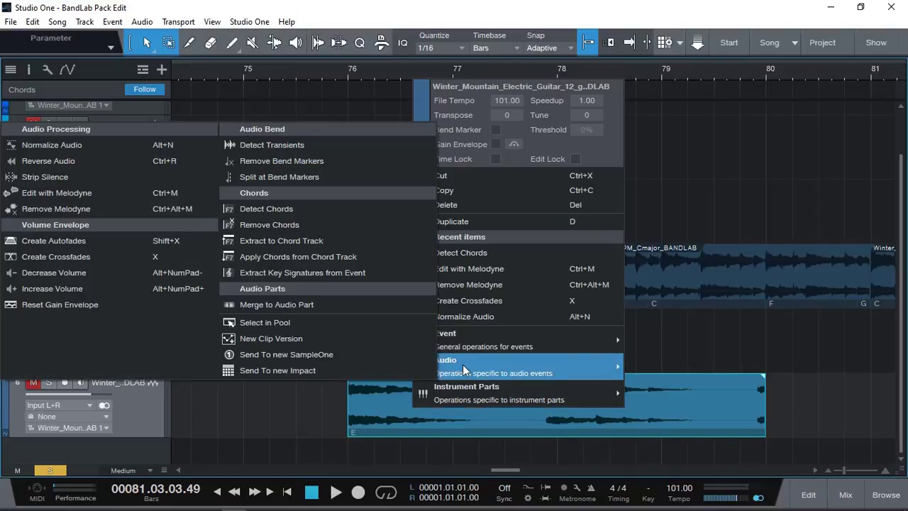
pyautogui.click(270, 210)
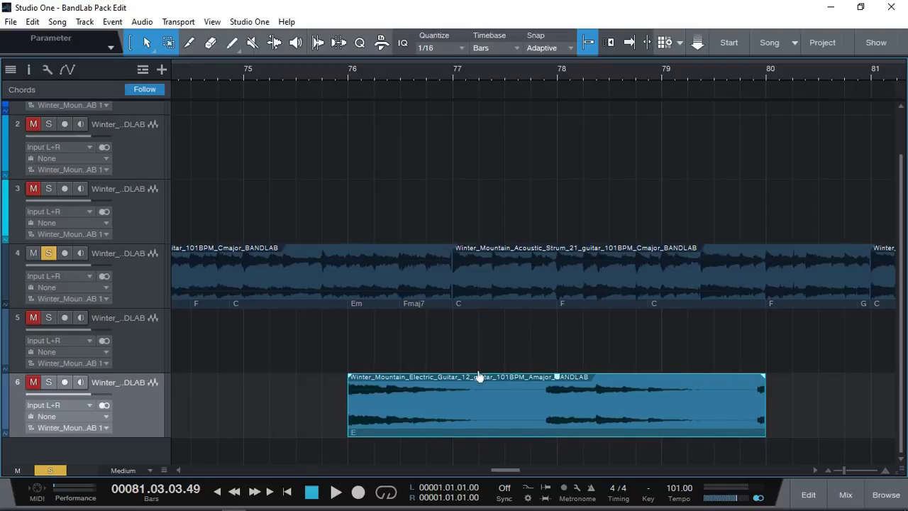
# Review the chord labels on the loops across all tracks, and switch back to the Winter Mountain guitar loop list in BandLab
pyautogui.click(528, 299)
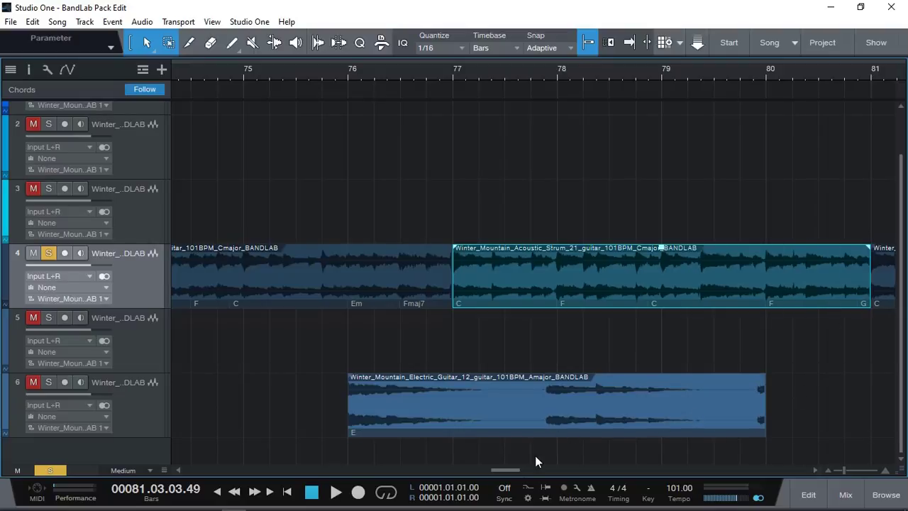
pyautogui.moveTo(519, 470); pyautogui.dragTo(287, 495)
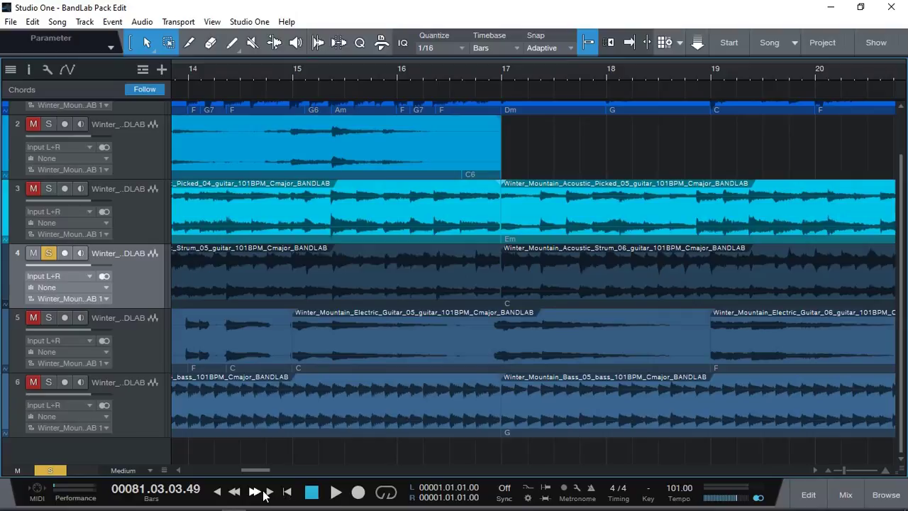
pyautogui.scroll(-5, 412, 76)
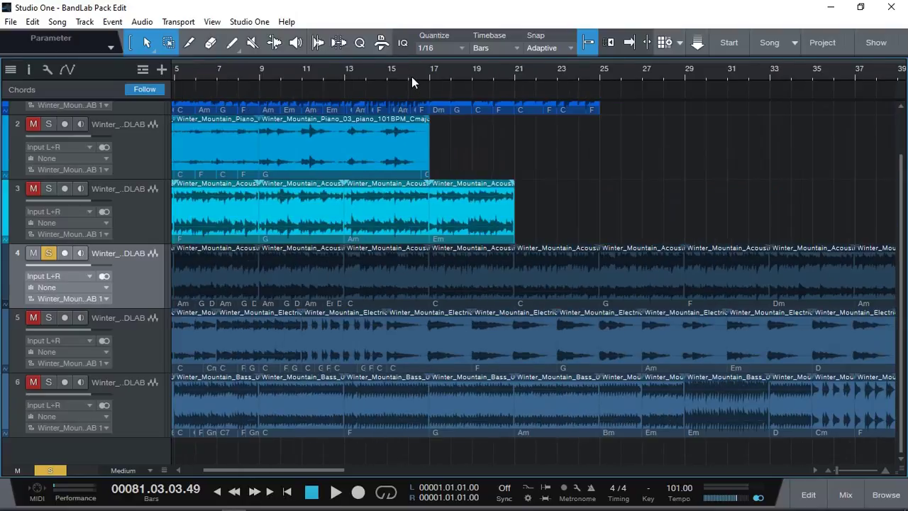
pyautogui.scroll(-4, 411, 77)
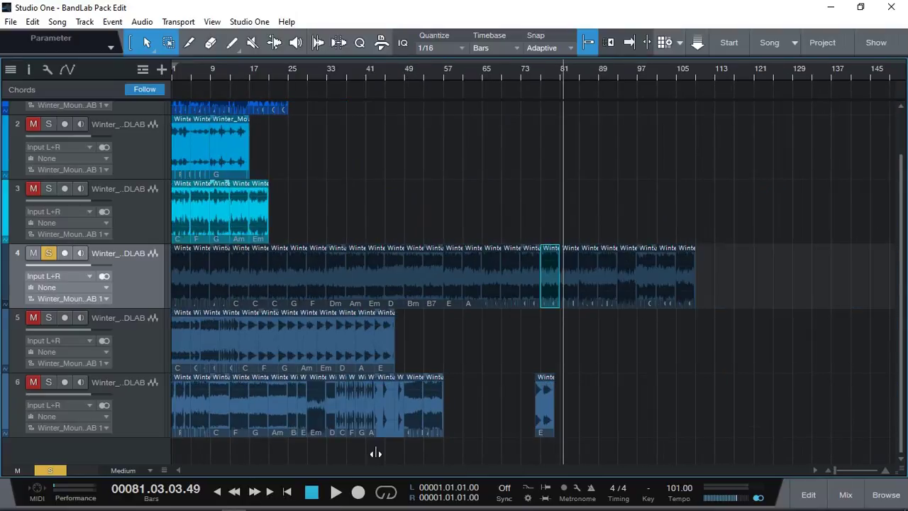
pyautogui.hotkey('alt', 'Tab')
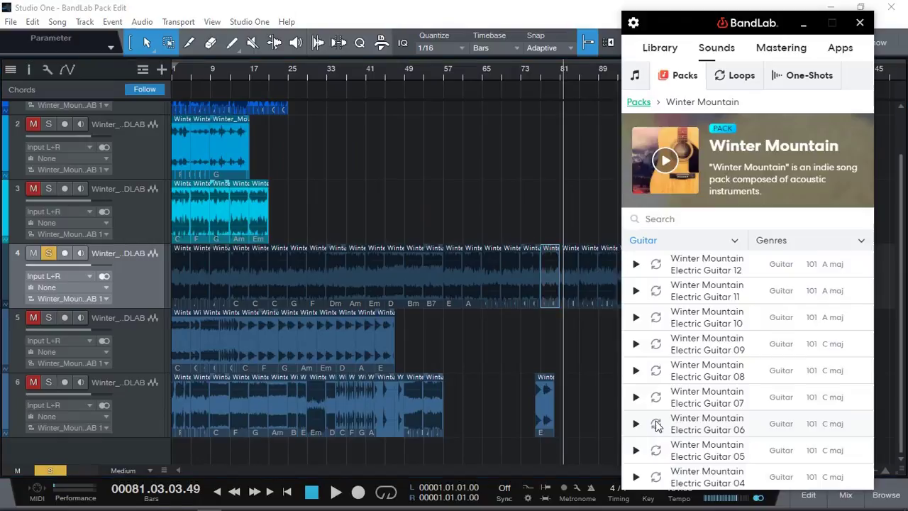